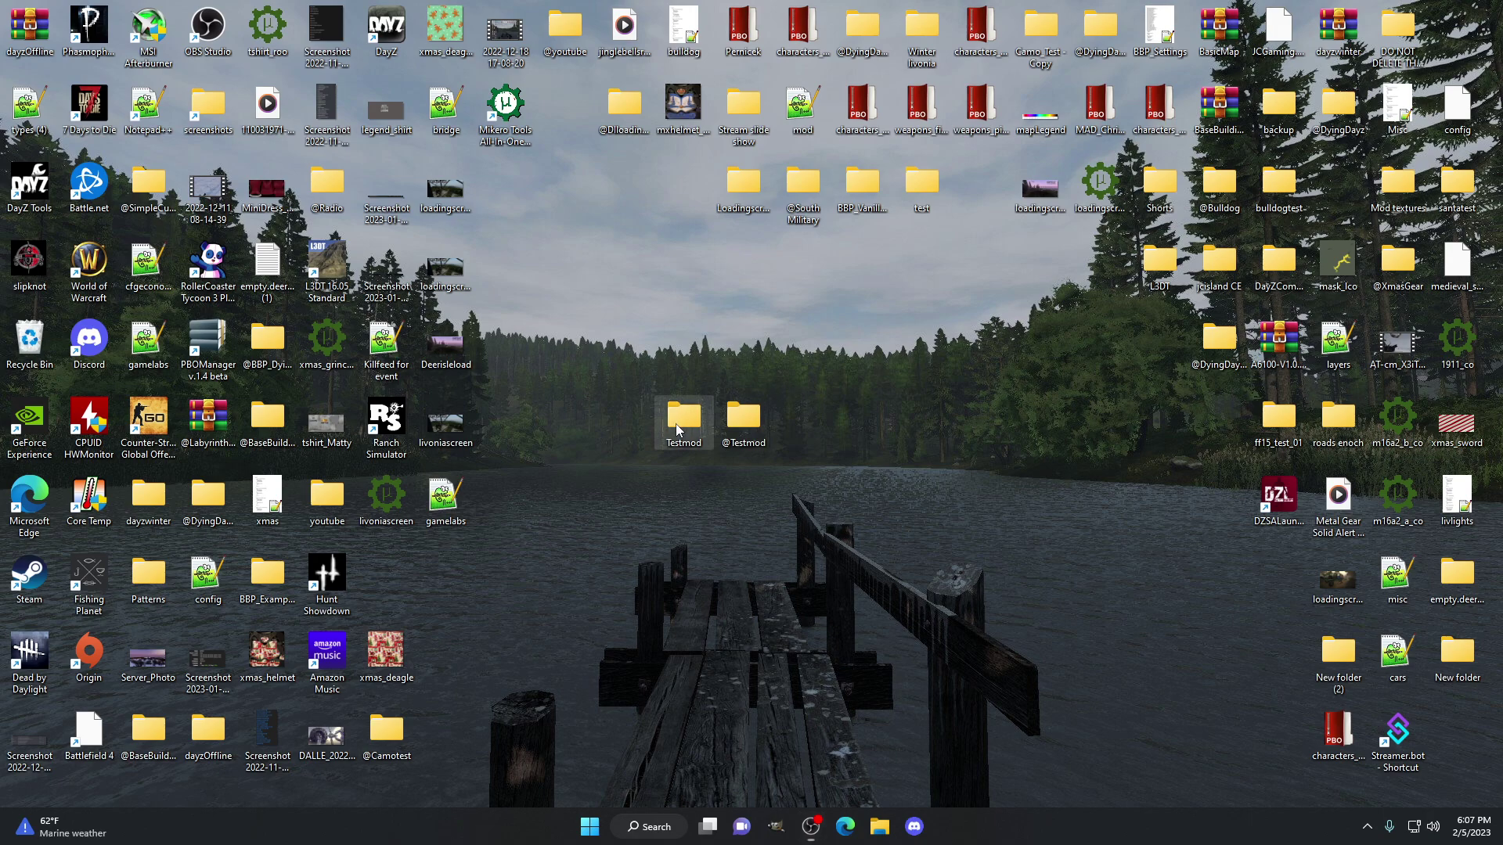
Open the Testmod folder and its config.cpp in Notepad++, then minimize the editor.
{"action": "mouse_move", "coordinate": [676, 429]}
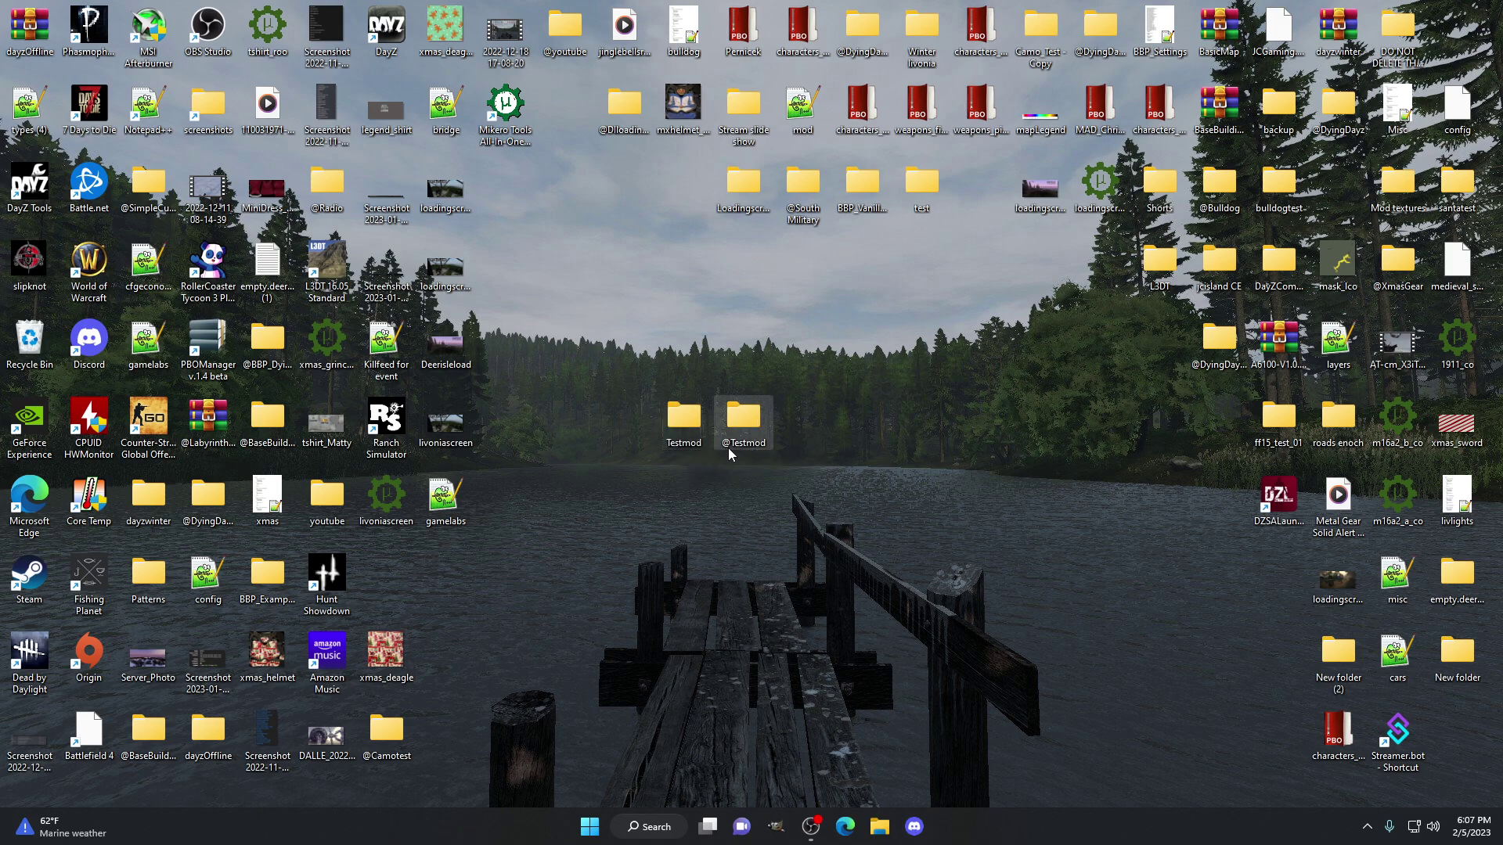
{"action": "mouse_move", "coordinate": [728, 451]}
{"action": "double_click", "coordinate": [684, 419]}
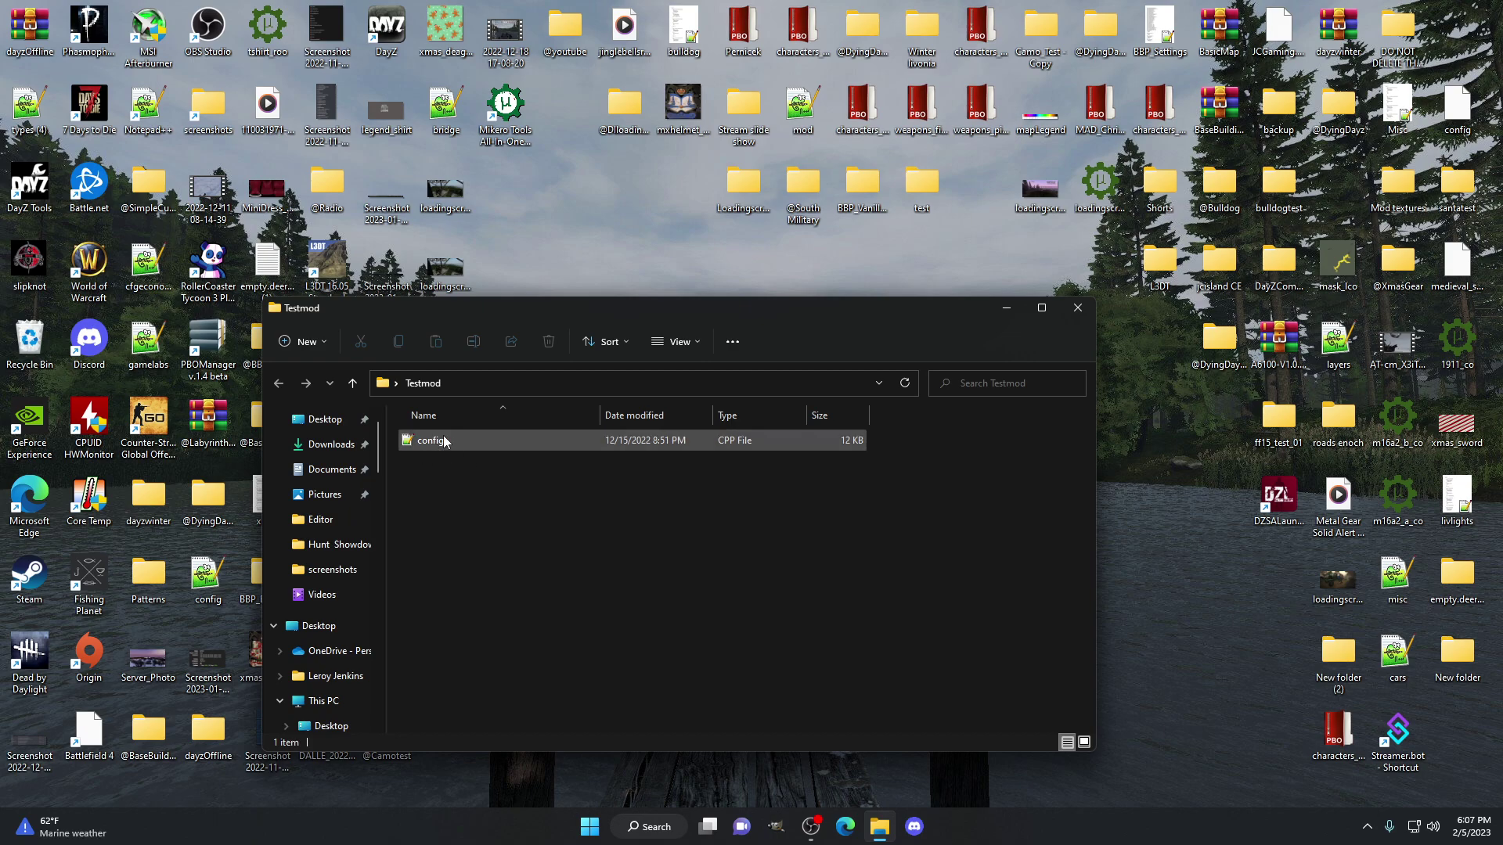
{"action": "mouse_move", "coordinate": [444, 442]}
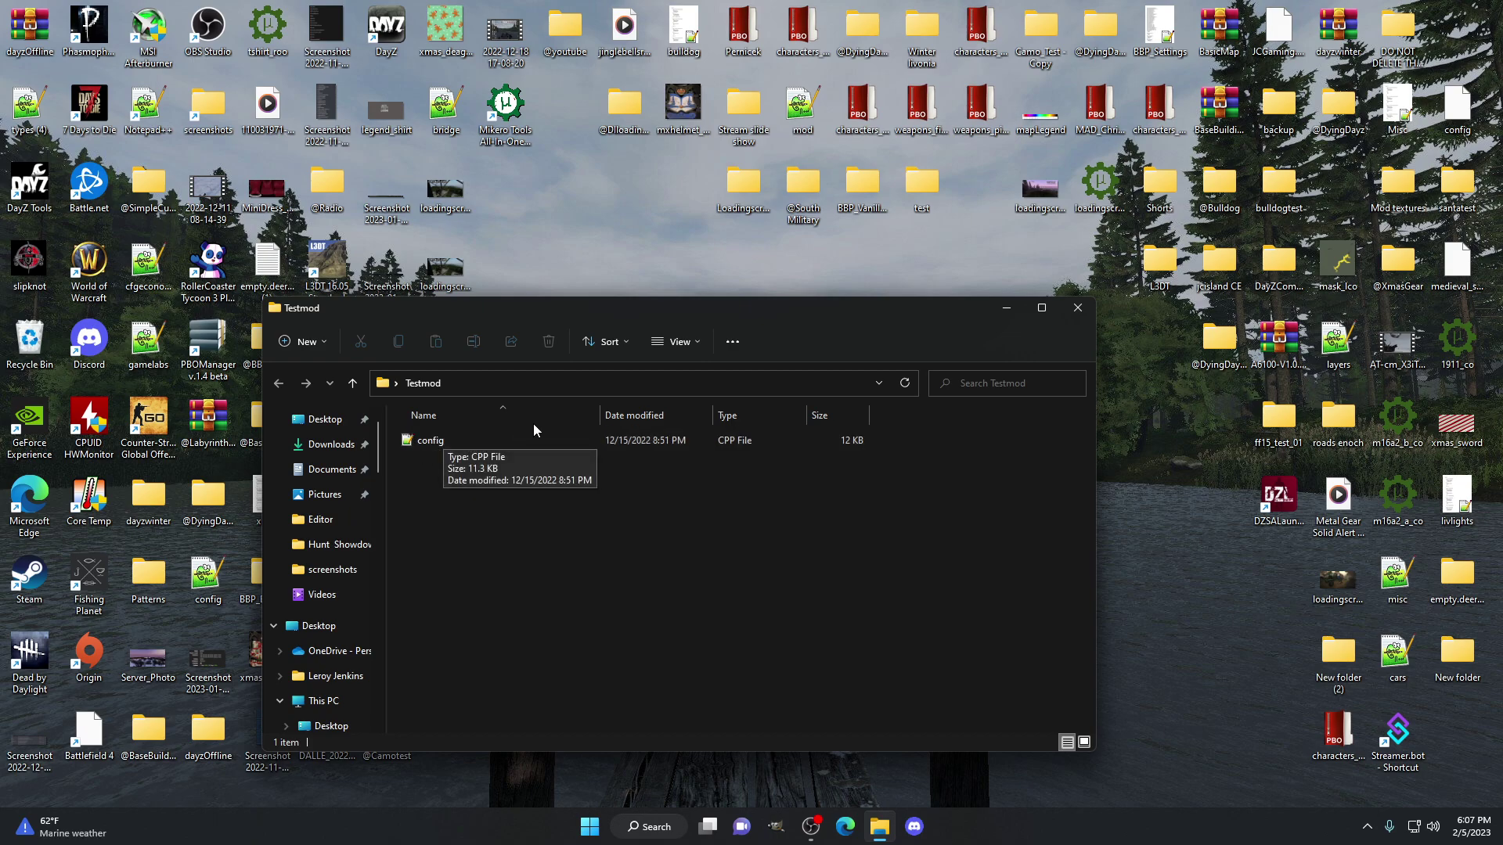
{"action": "double_click", "coordinate": [466, 440]}
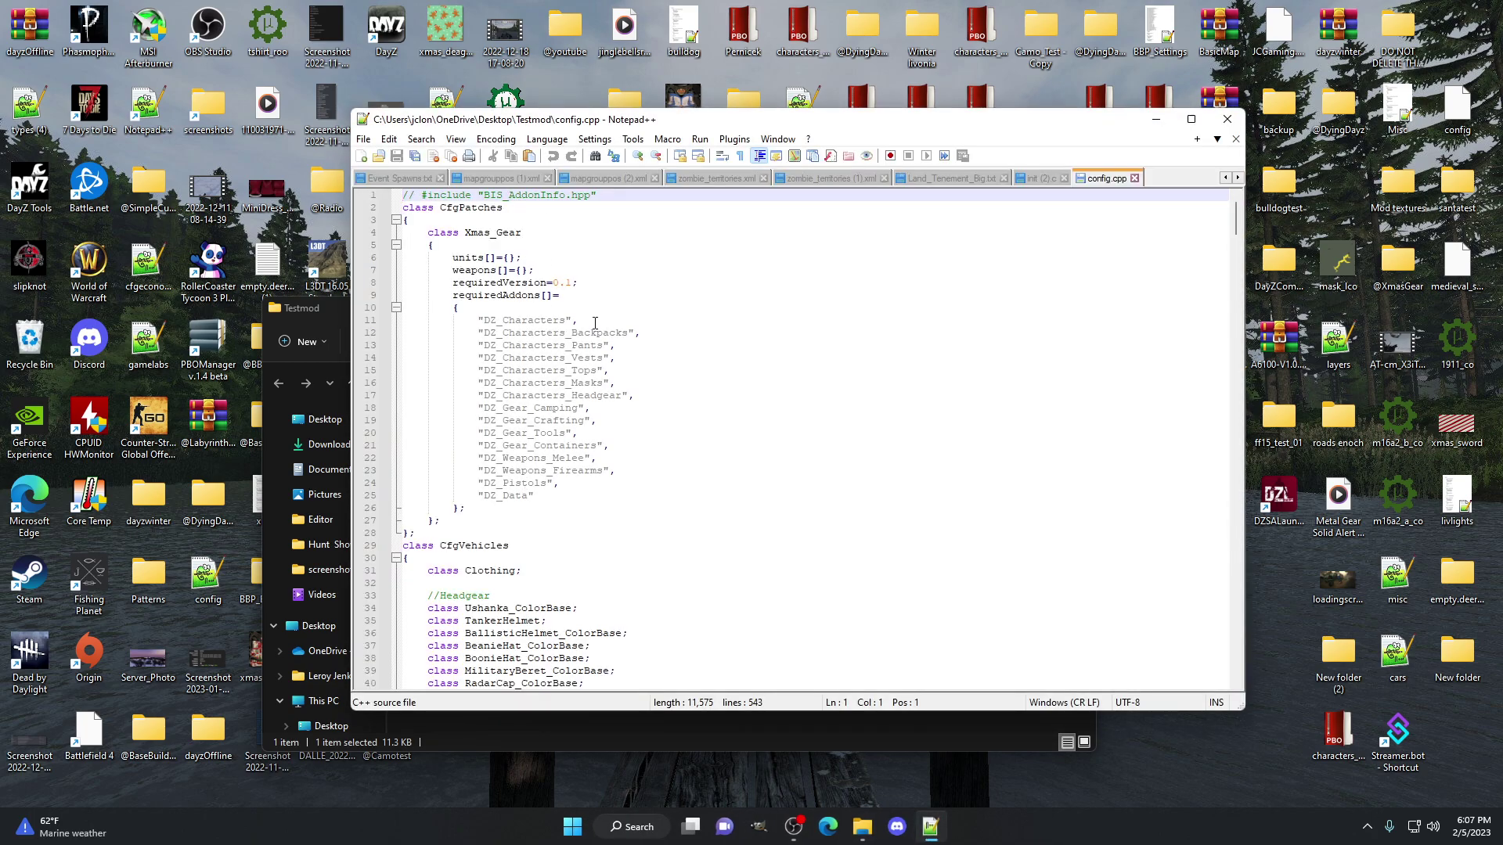
{"action": "left_click", "coordinate": [1167, 120]}
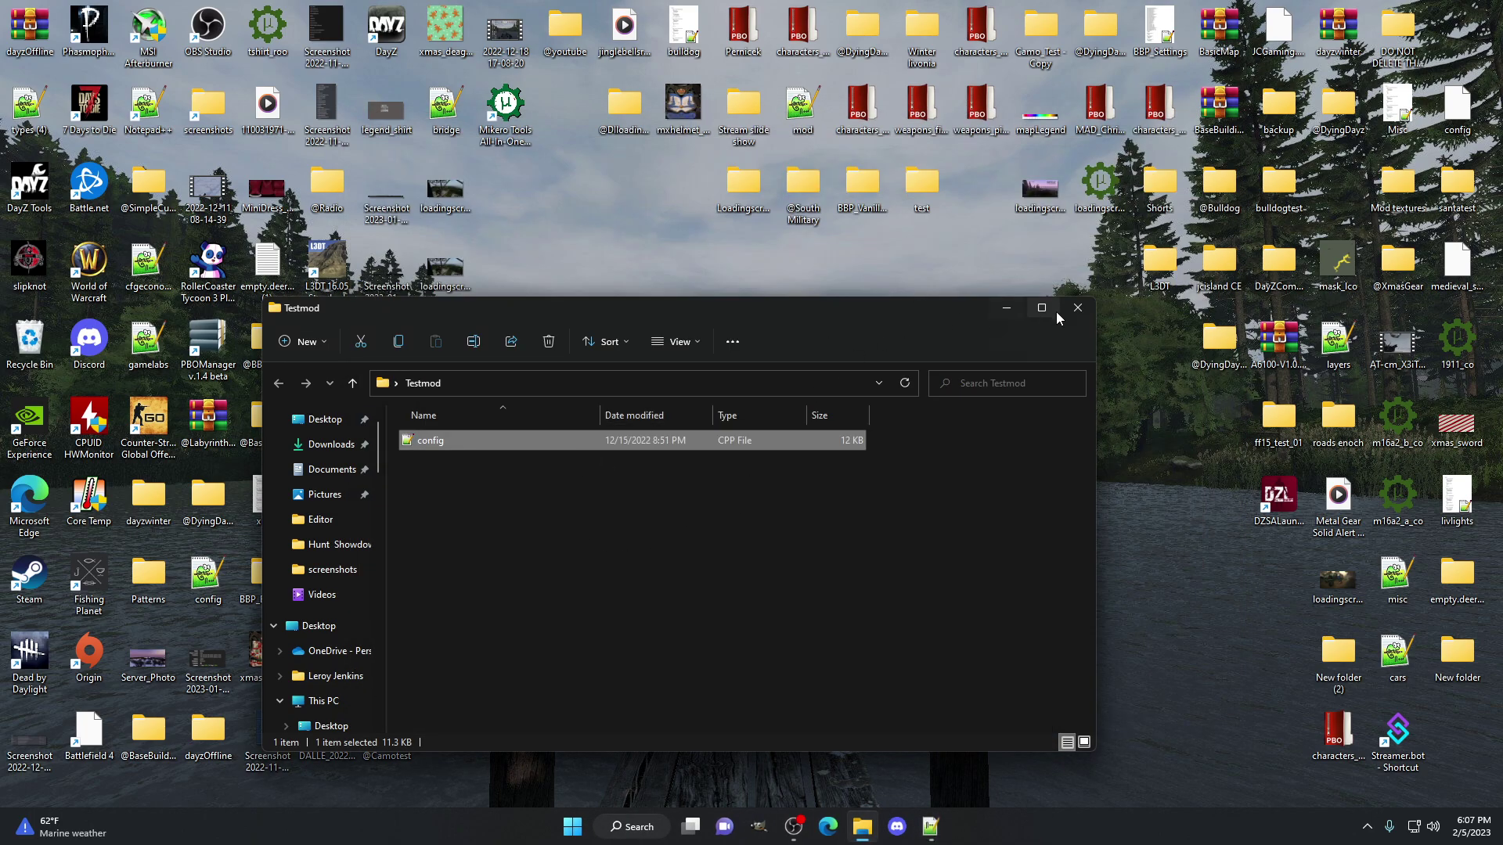
{"action": "left_click", "coordinate": [1078, 308]}
{"action": "double_click", "coordinate": [744, 416]}
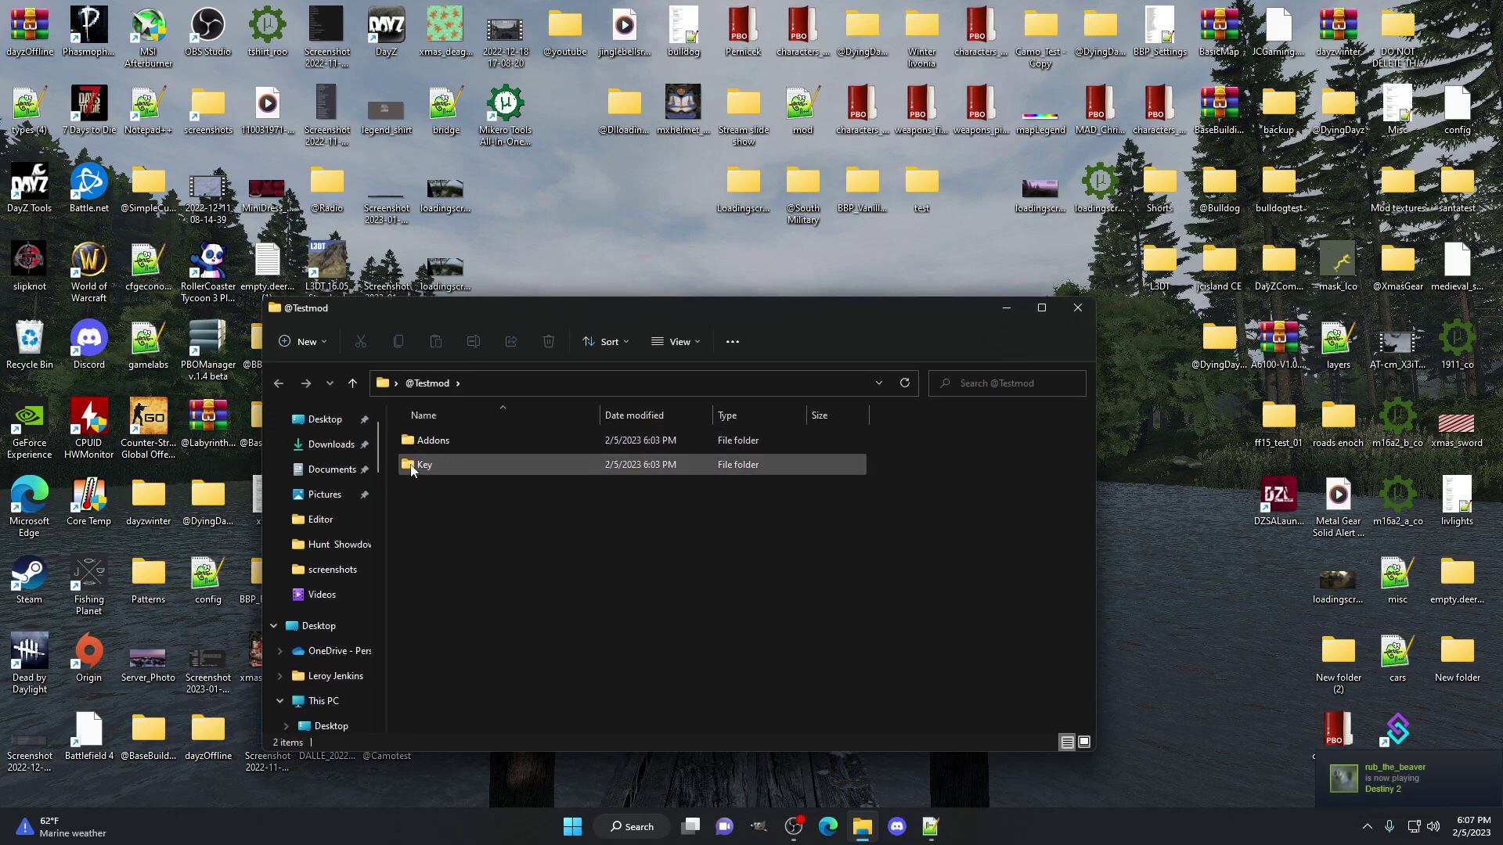
{"action": "left_click", "coordinate": [1077, 308]}
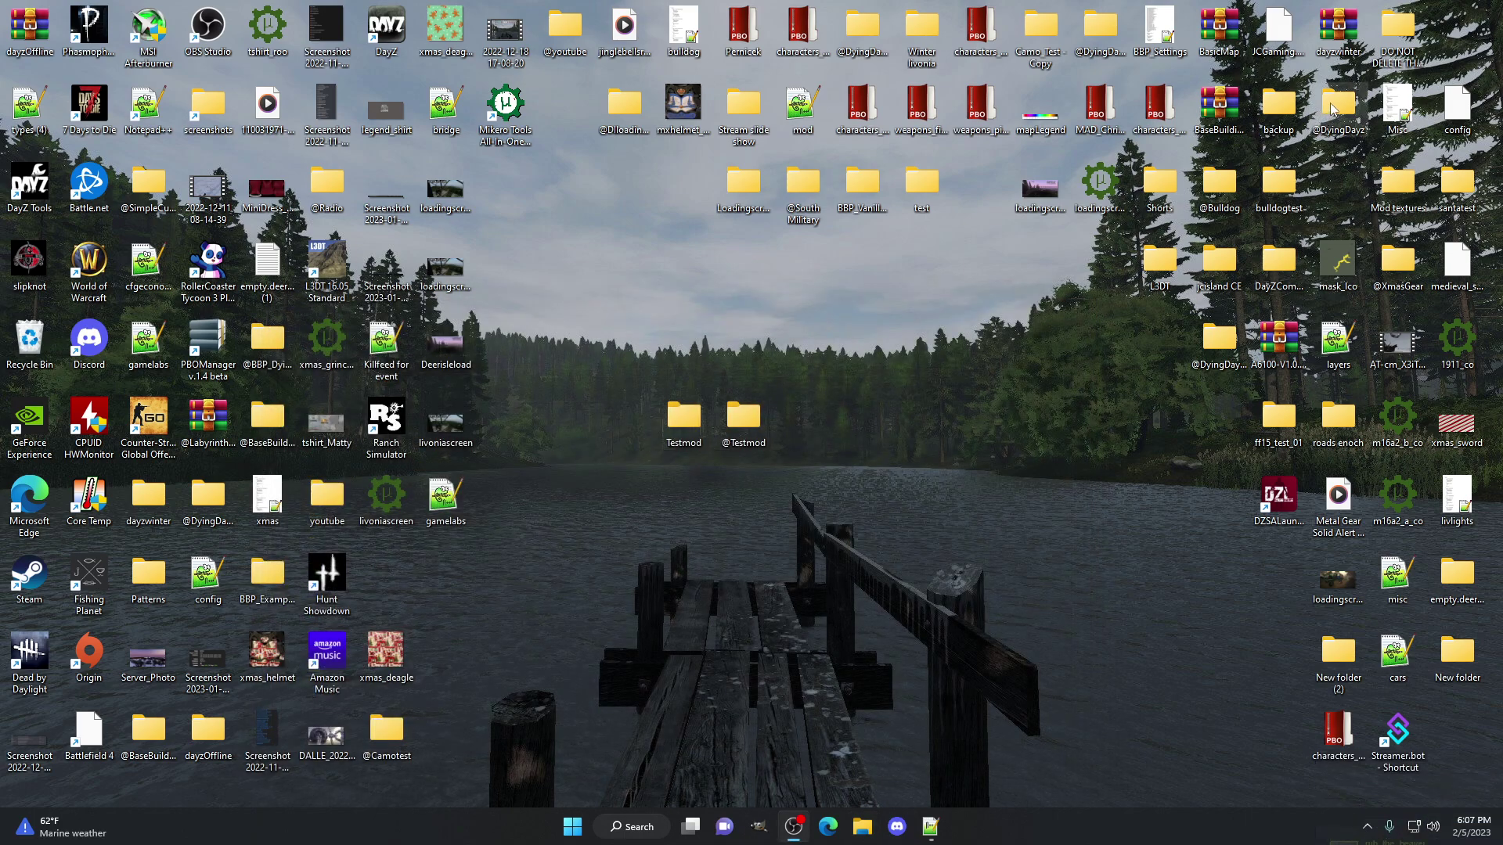
{"action": "double_click", "coordinate": [1219, 191]}
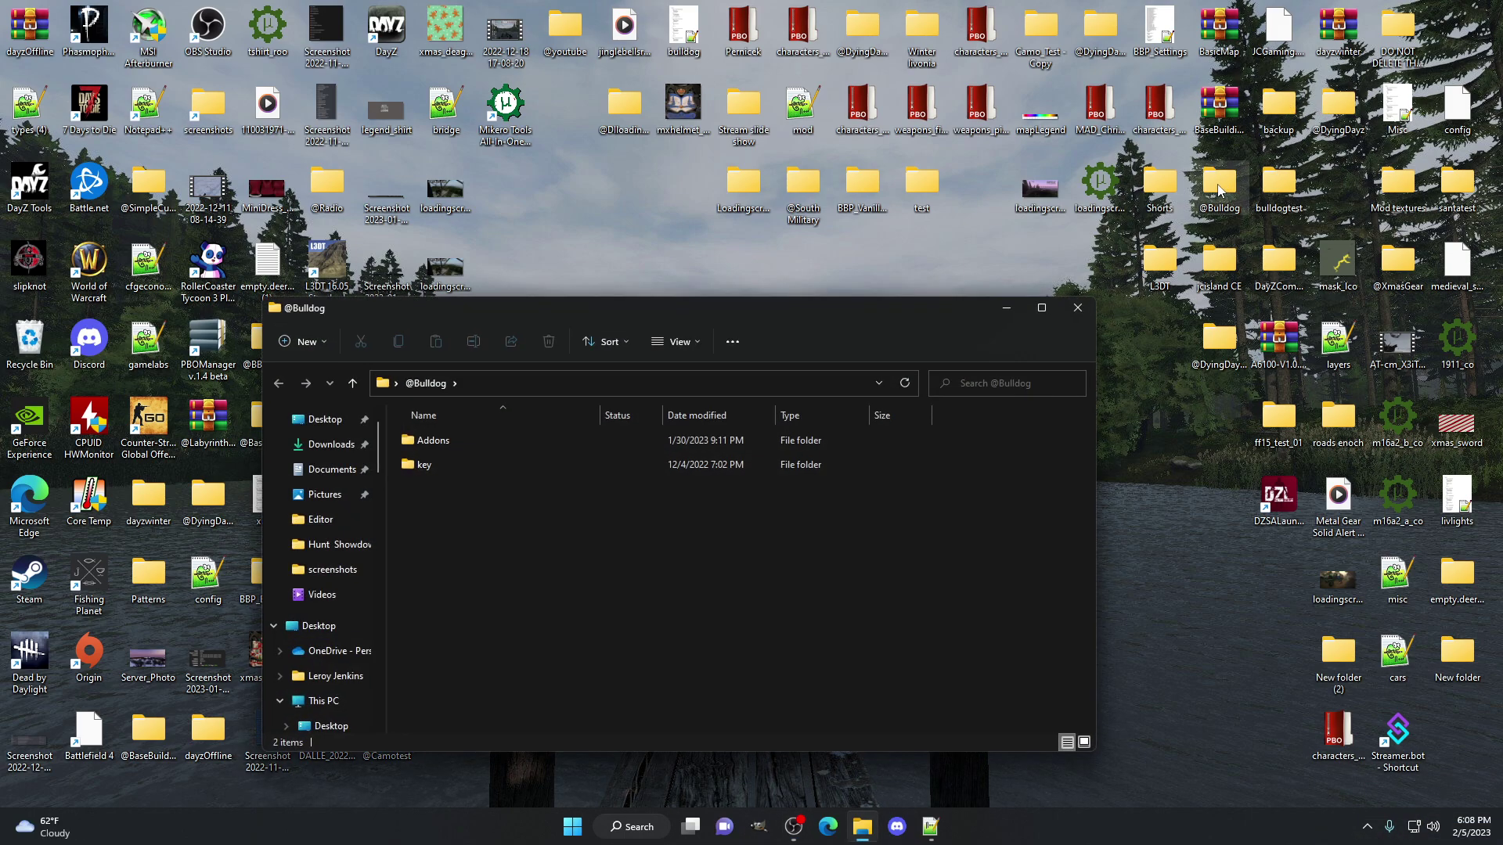
{"action": "left_click", "coordinate": [1079, 305]}
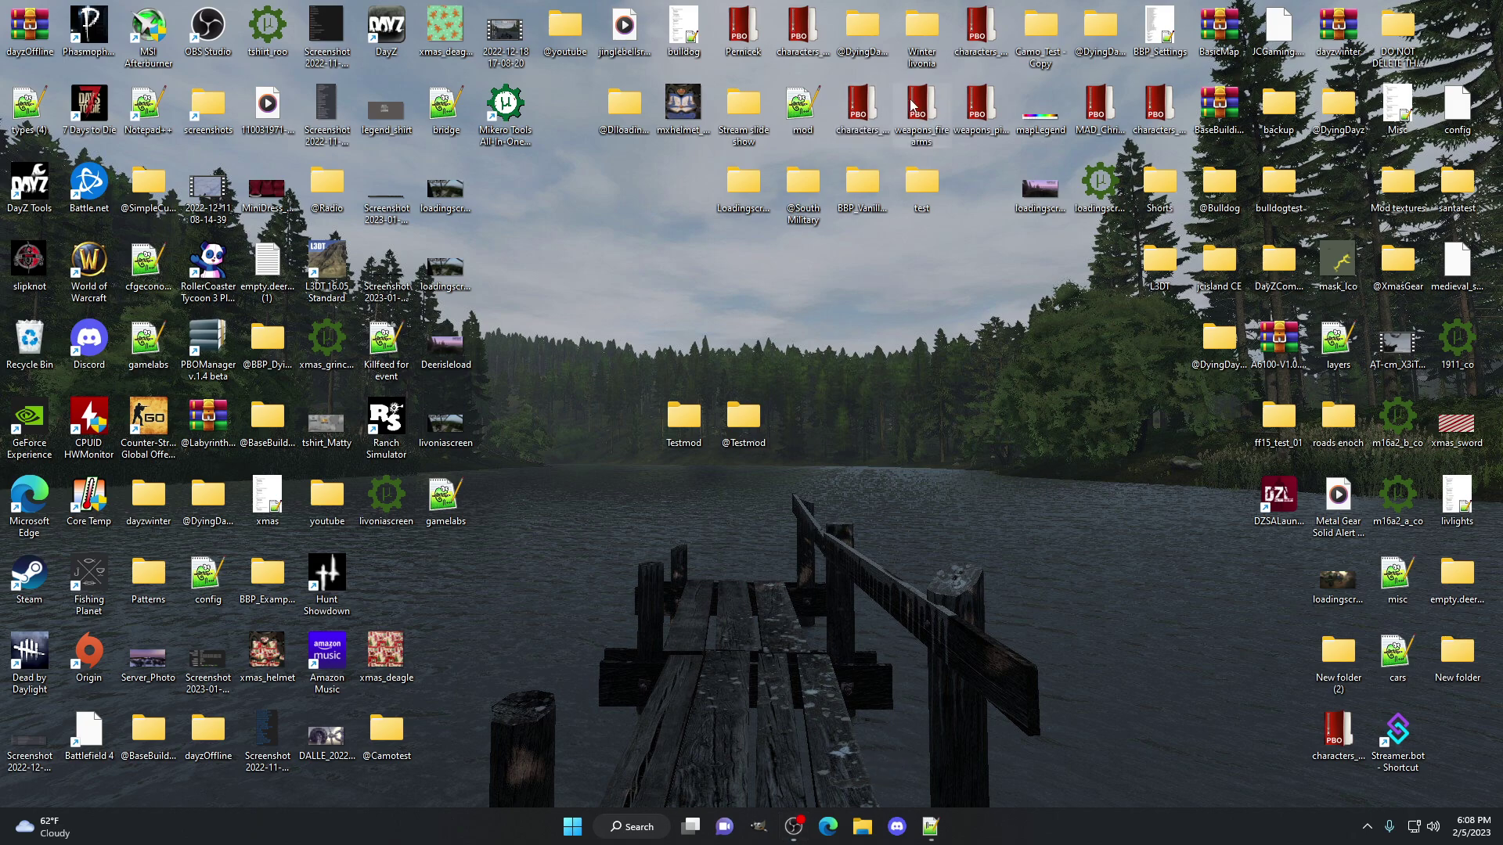
Select characters_tops on the desktop and open Storage (D:) from This PC in File Explorer.
{"action": "left_click", "coordinate": [978, 106]}
{"action": "left_click", "coordinate": [861, 112]}
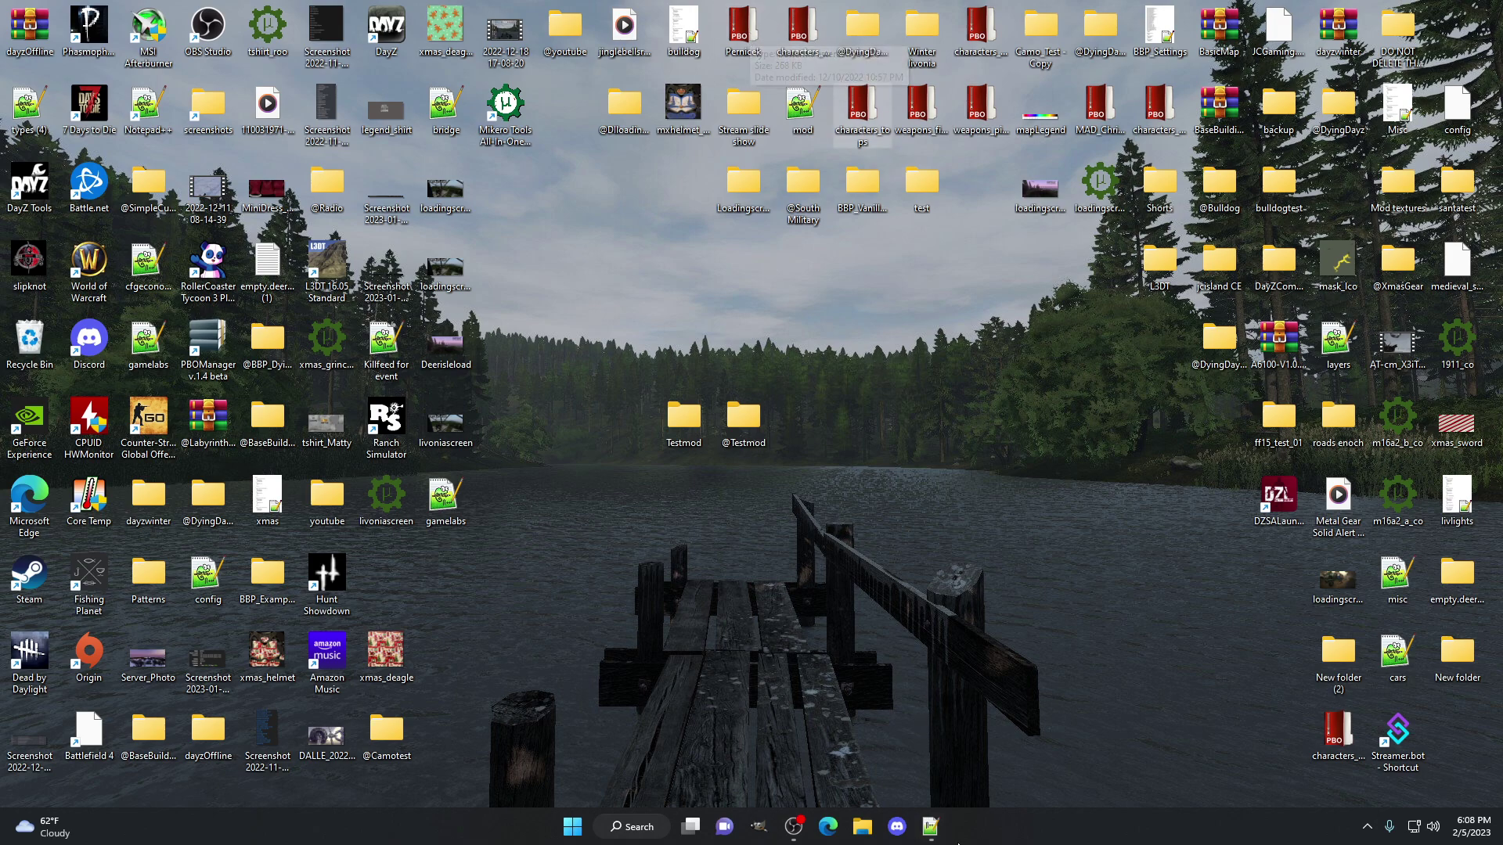
{"action": "left_click", "coordinate": [871, 838]}
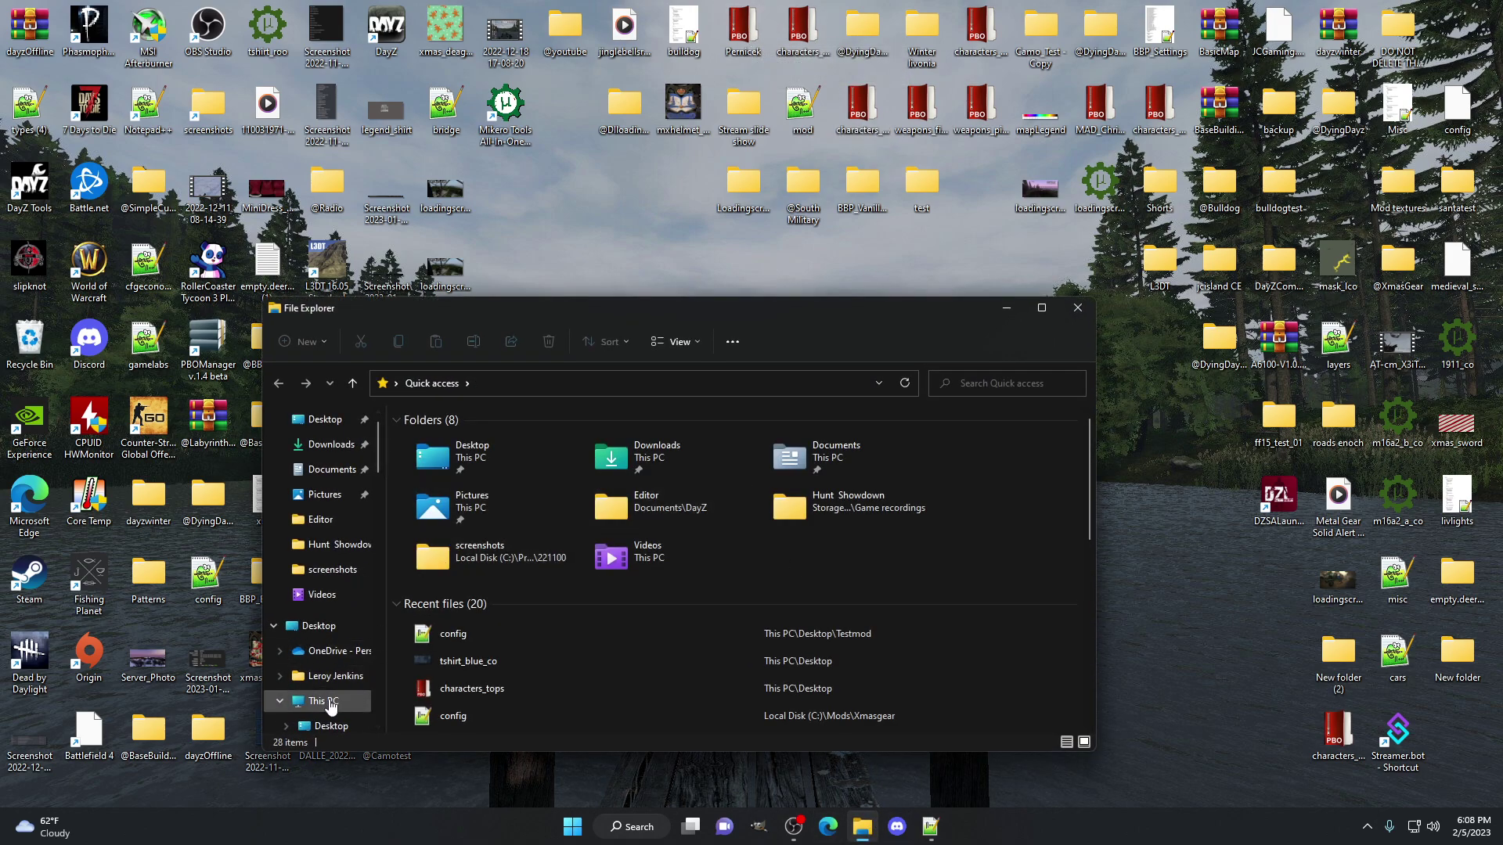
{"action": "left_click", "coordinate": [347, 692]}
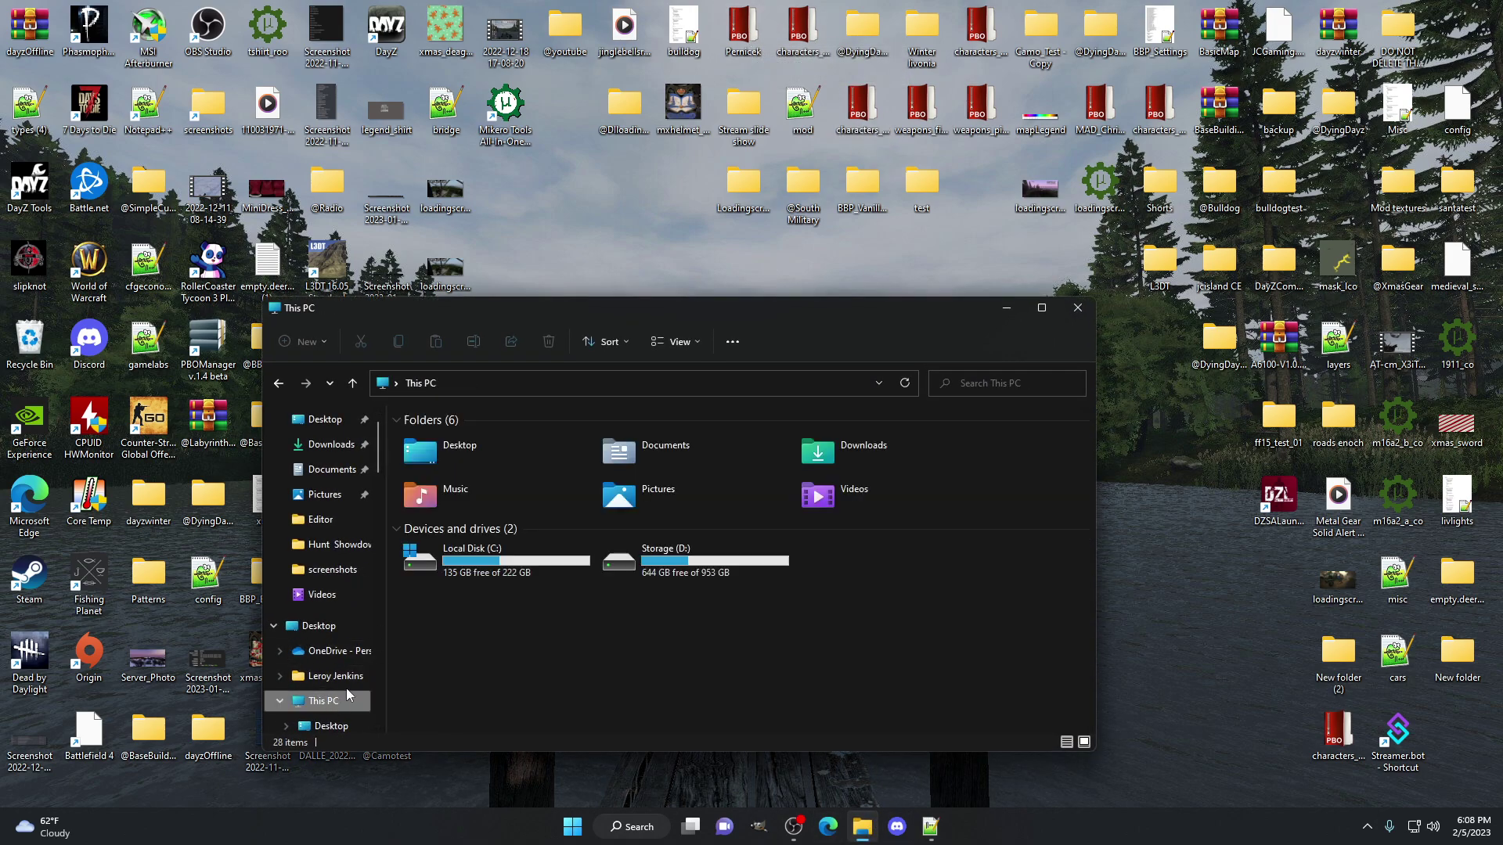
{"action": "double_click", "coordinate": [654, 565]}
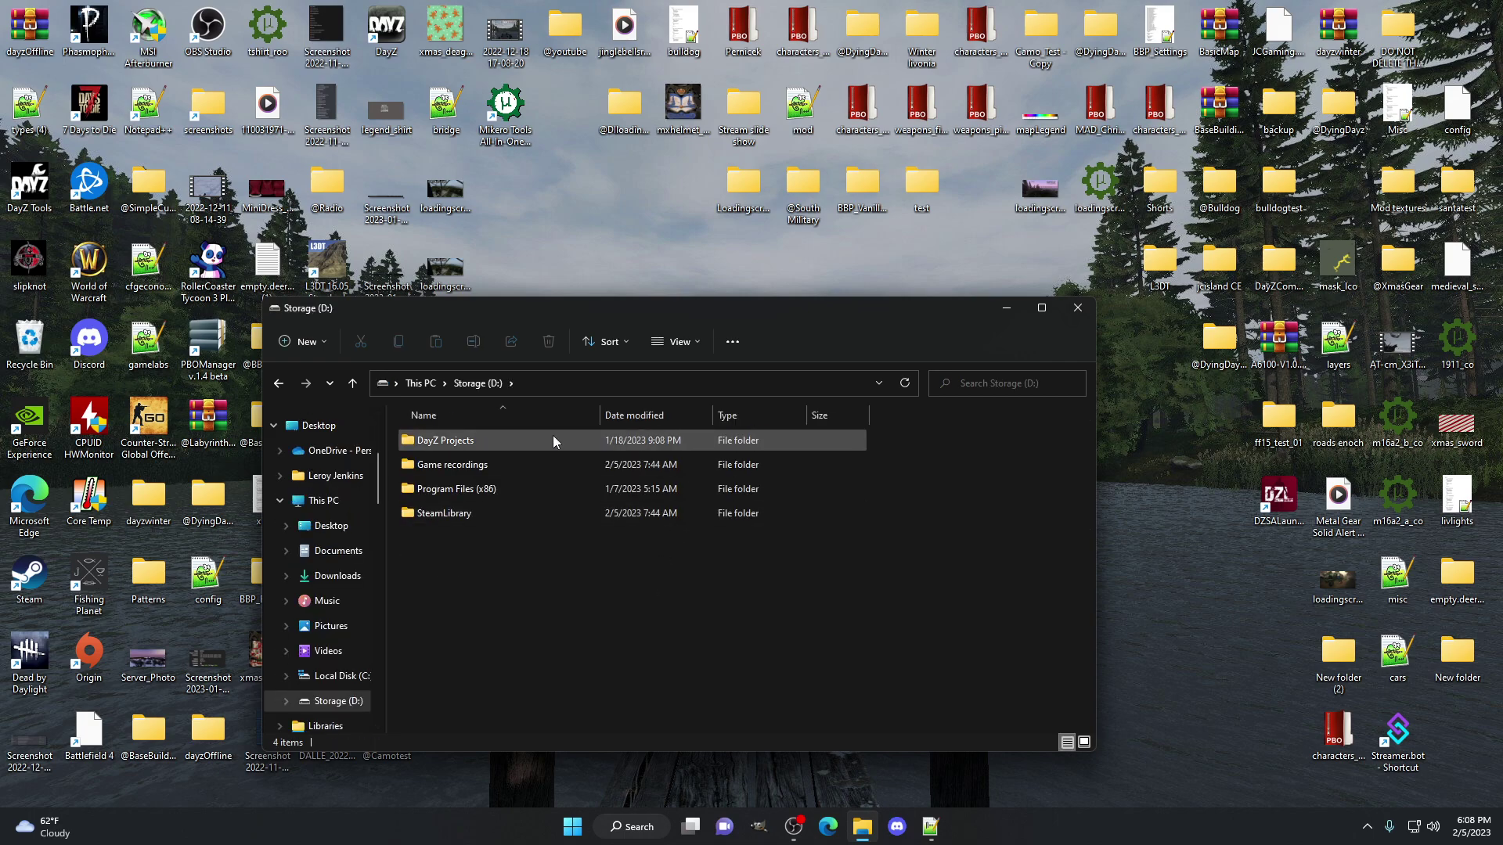
Browse SteamLibrary > steamapps > common > DayZ > Addons and scroll through its 182 files.
{"action": "left_click", "coordinate": [481, 521]}
{"action": "double_click", "coordinate": [482, 523]}
{"action": "double_click", "coordinate": [482, 445]}
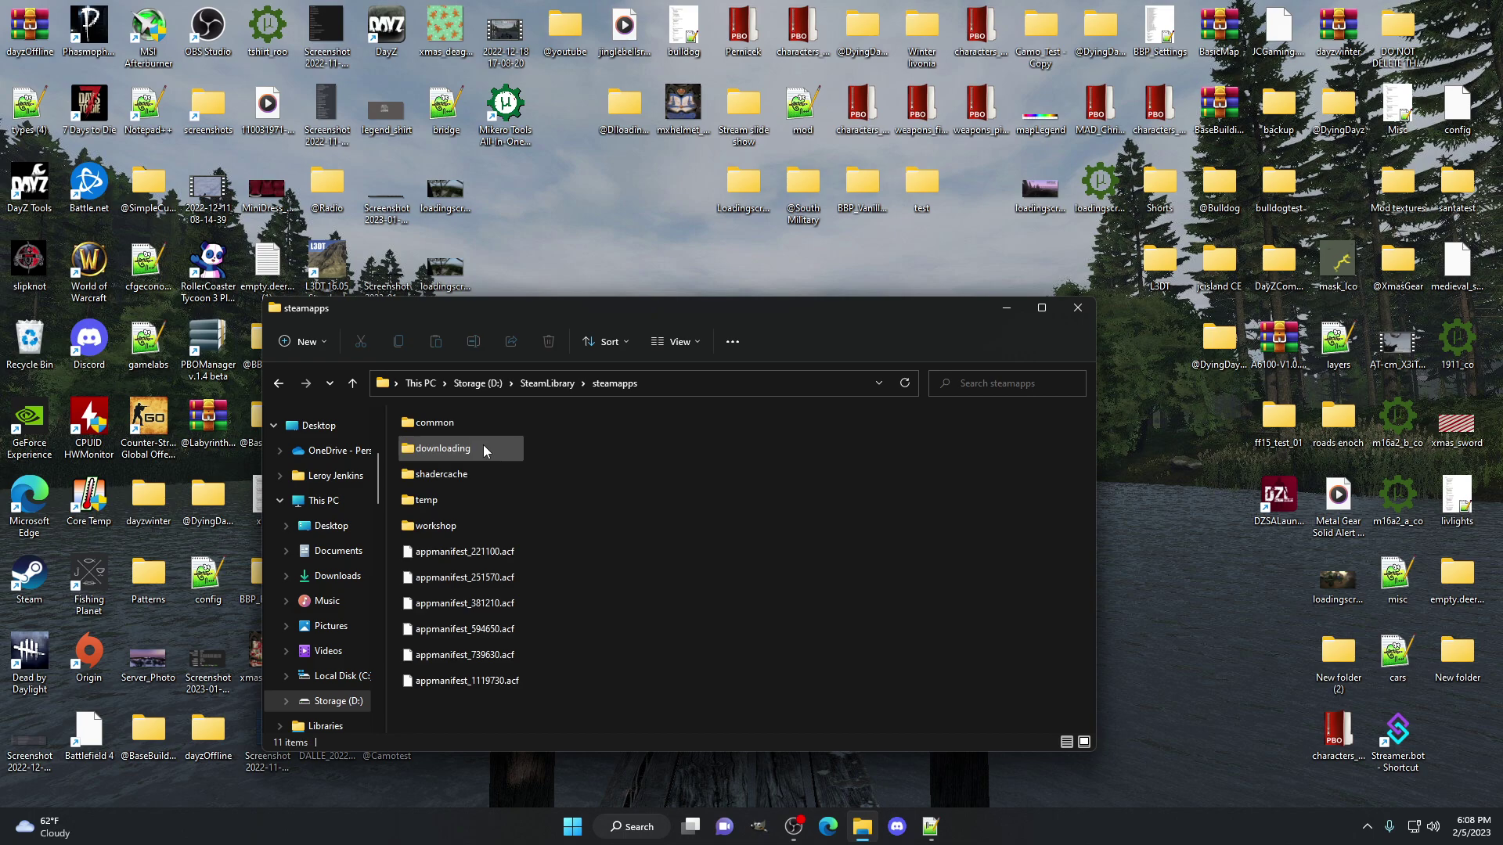
{"action": "left_click", "coordinate": [479, 429]}
{"action": "double_click", "coordinate": [479, 431]}
{"action": "double_click", "coordinate": [475, 457]}
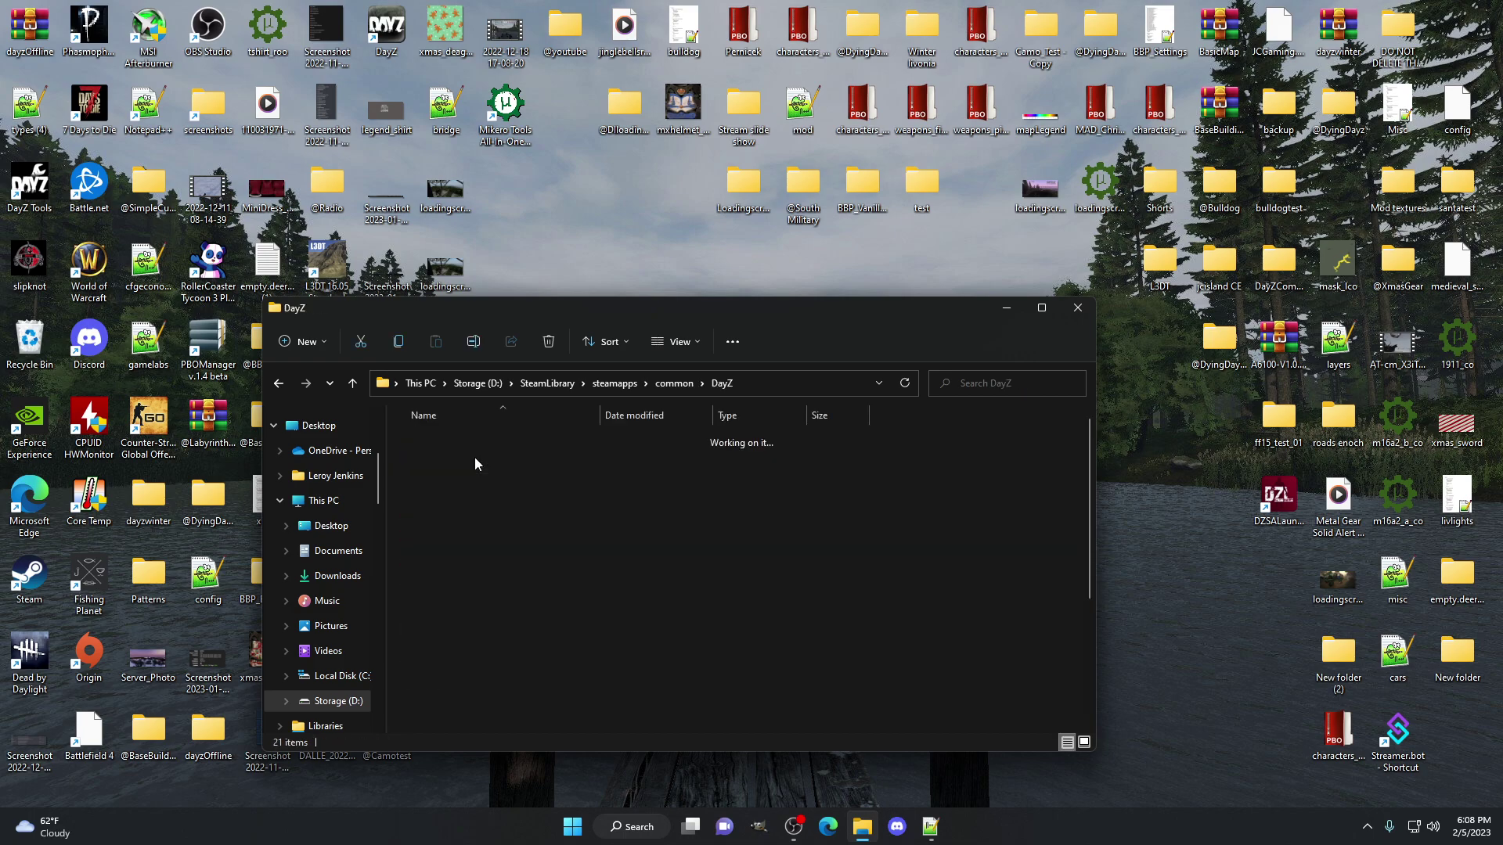
{"action": "double_click", "coordinate": [430, 468]}
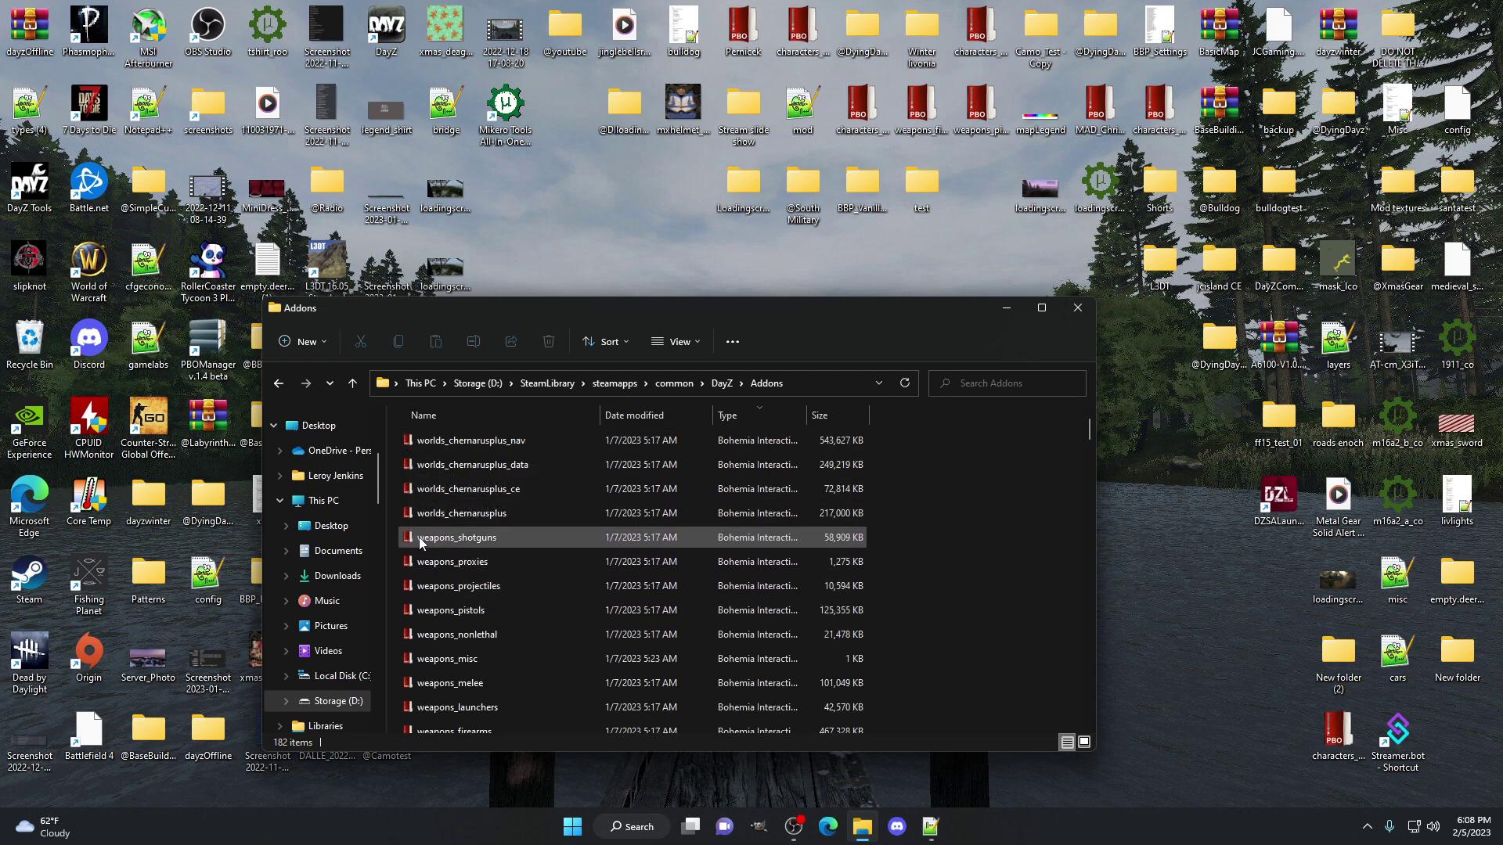
{"action": "scroll", "coordinate": [614, 476], "scroll_direction": "down", "scroll_amount": 10}
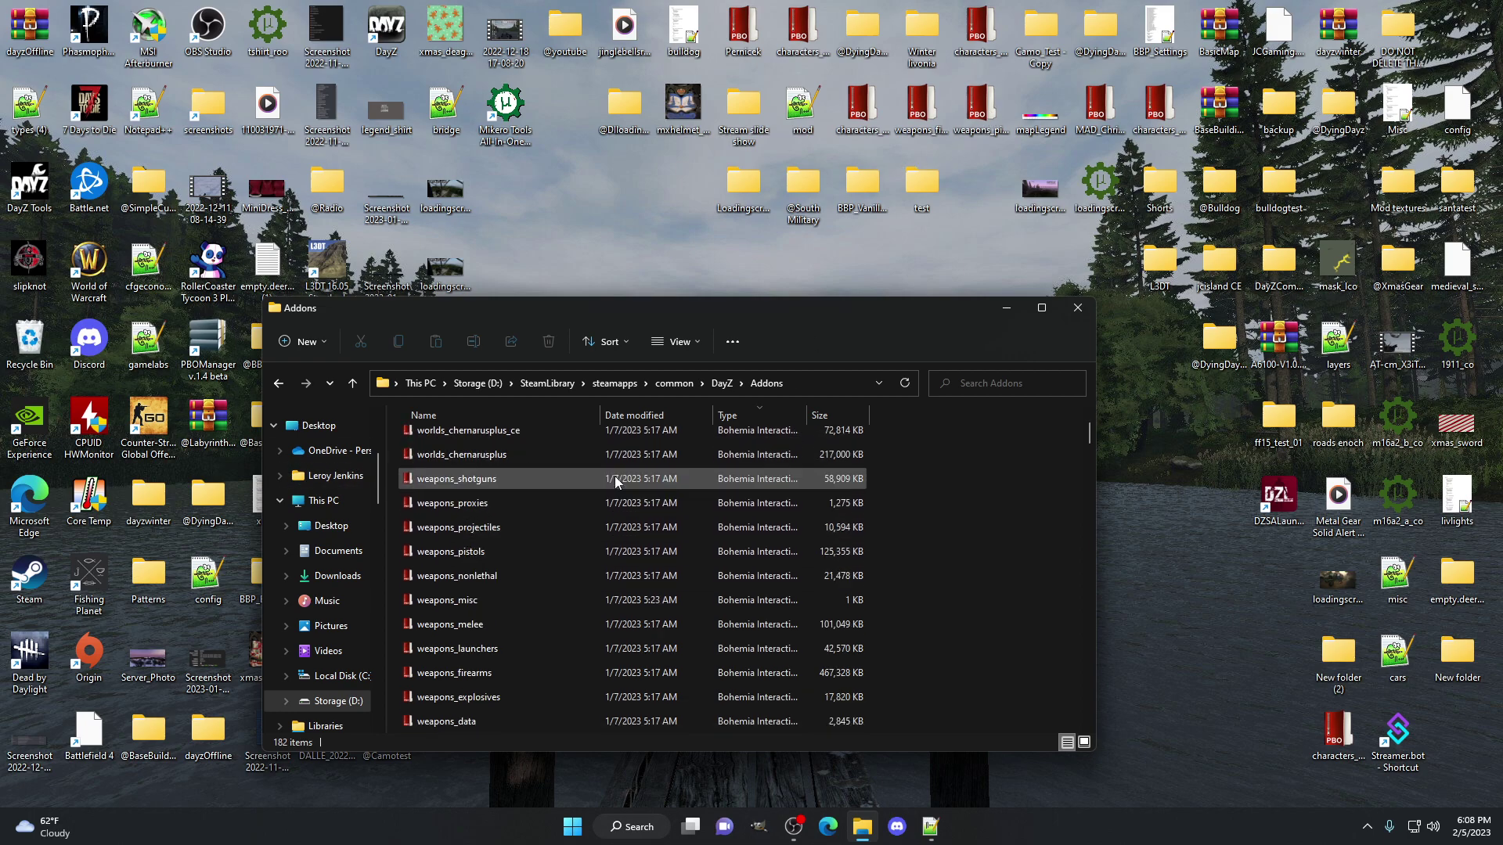
{"action": "scroll", "coordinate": [613, 476], "scroll_direction": "down", "scroll_amount": 10}
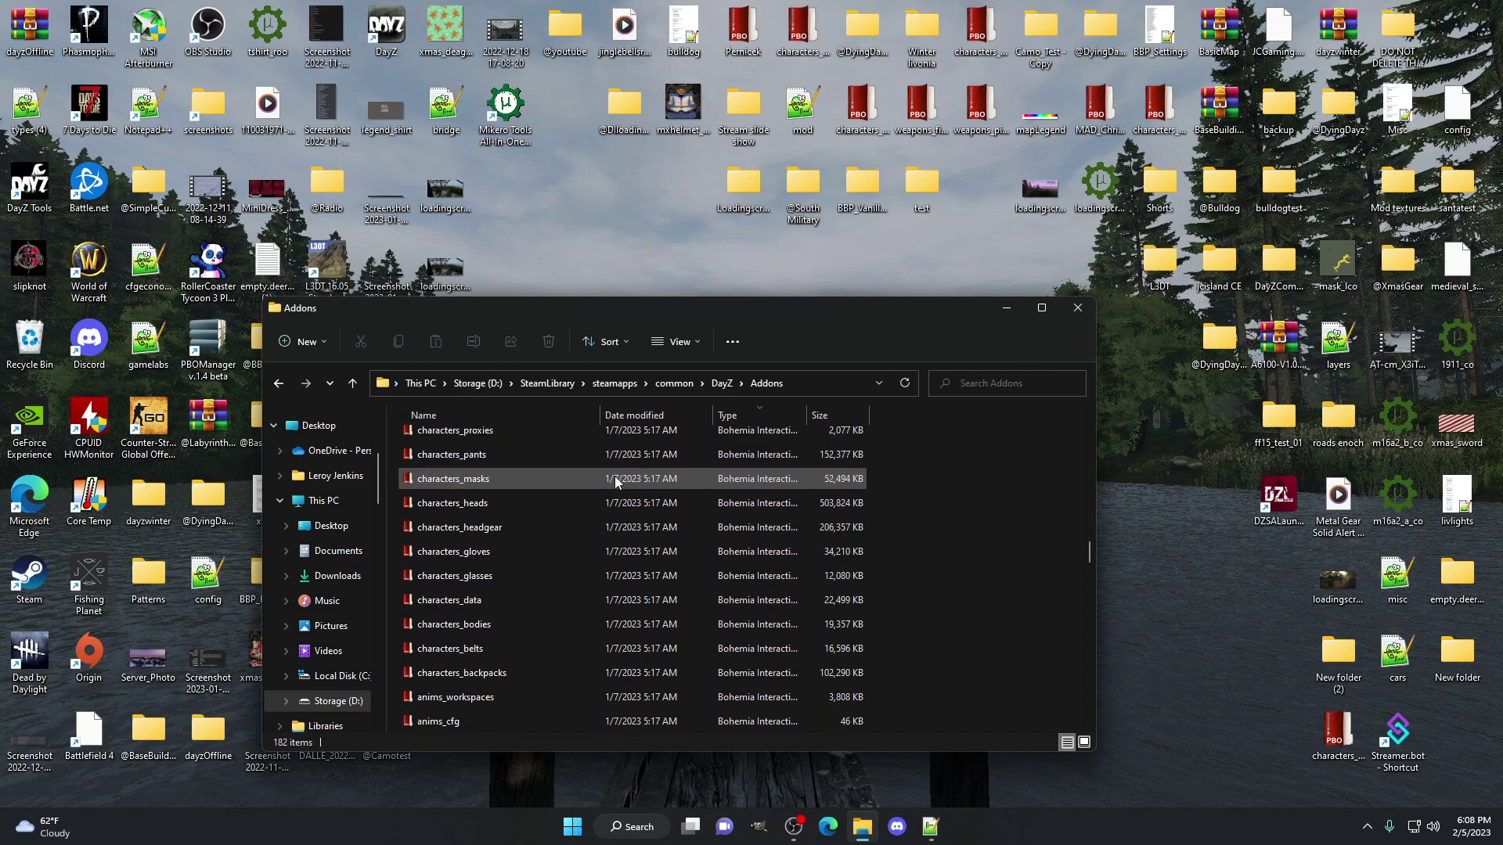
{"action": "scroll", "coordinate": [465, 589], "scroll_direction": "up", "scroll_amount": 20}
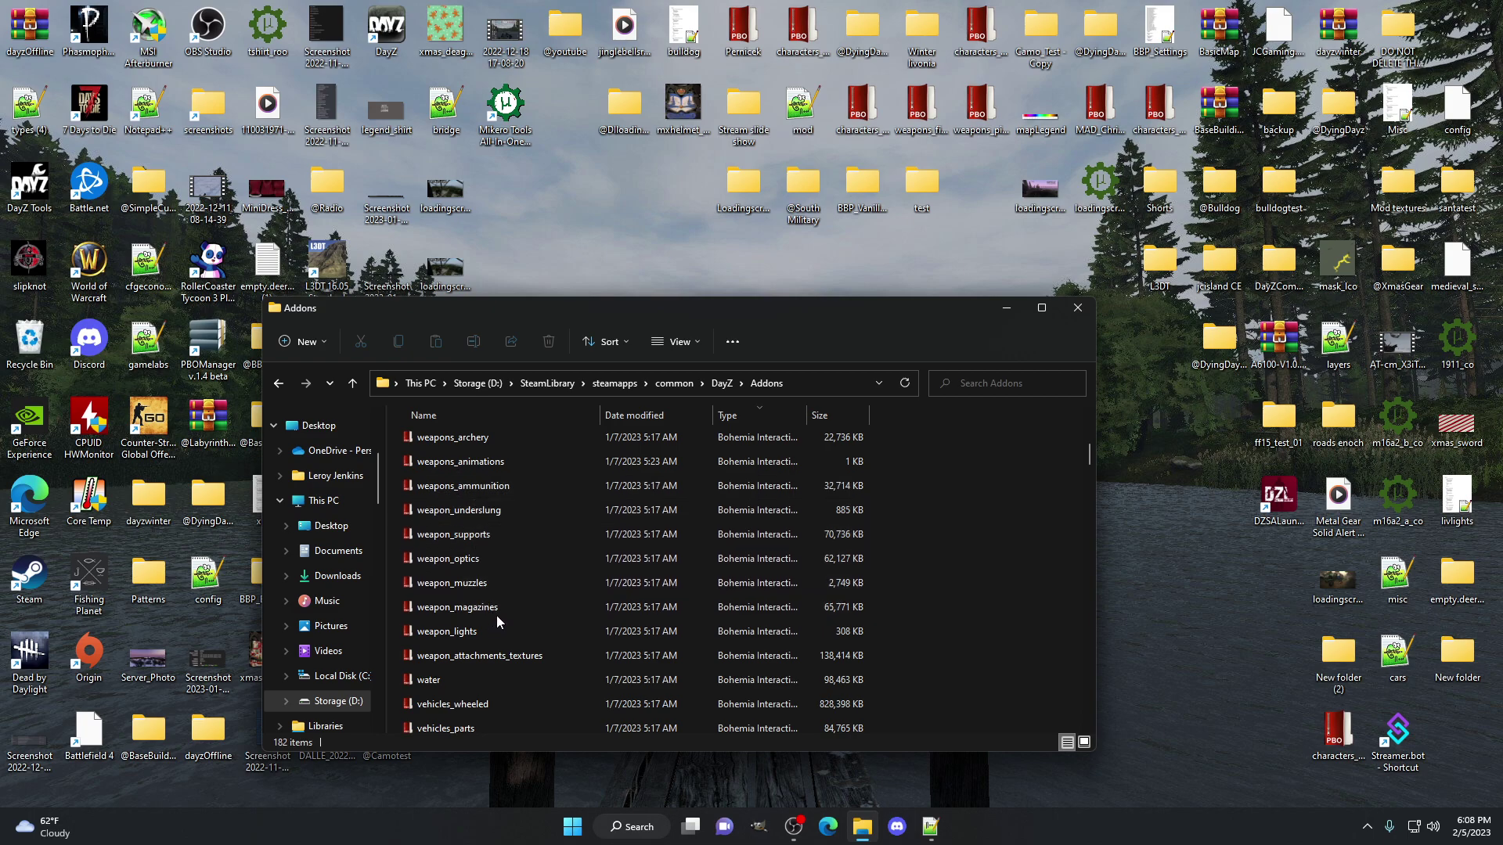
{"action": "scroll", "coordinate": [497, 615], "scroll_direction": "down", "scroll_amount": 4}
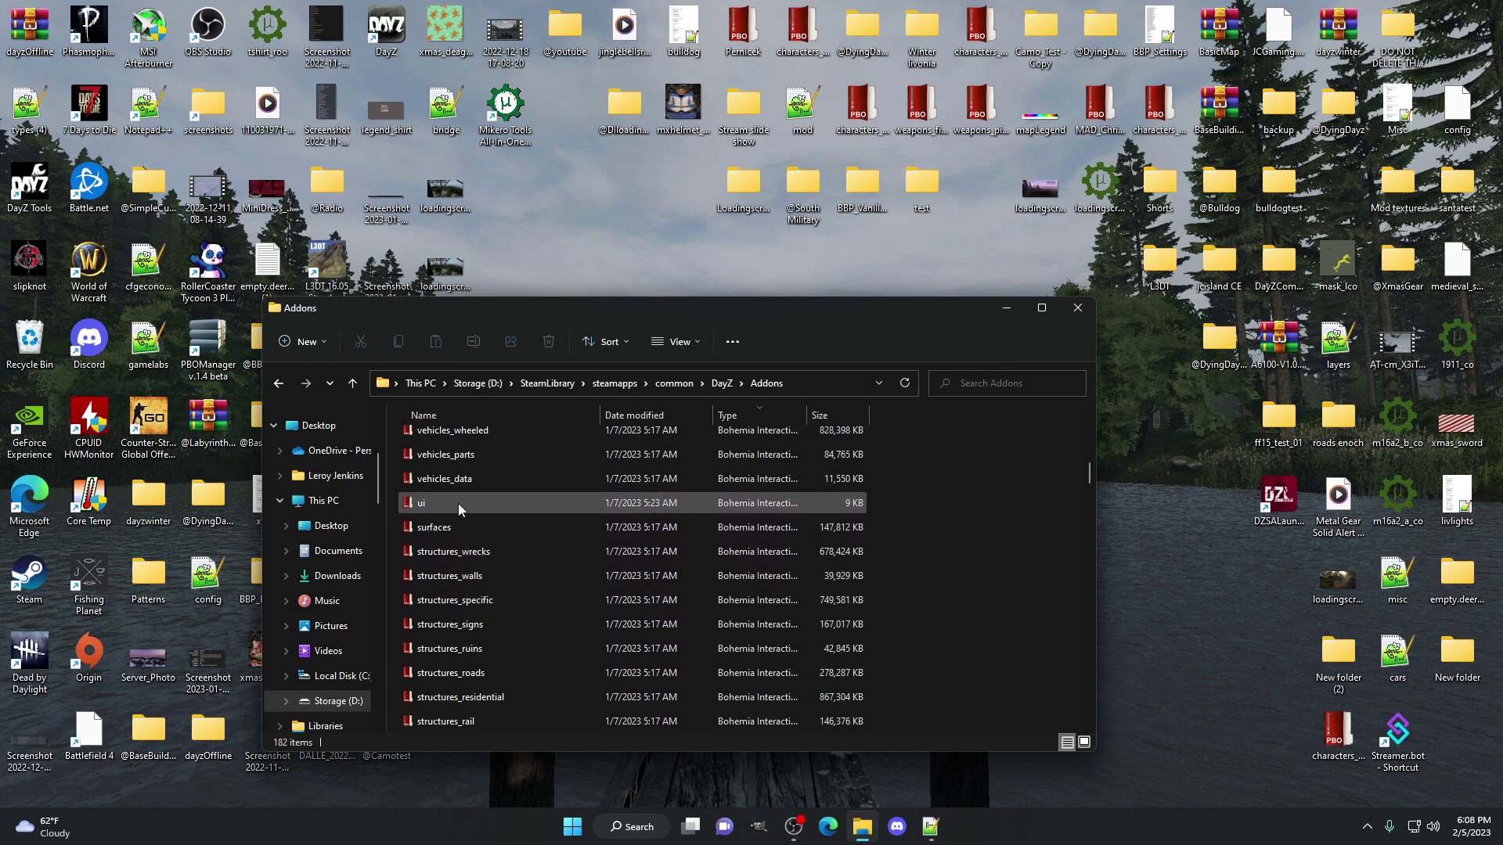
{"action": "double_click", "coordinate": [461, 528]}
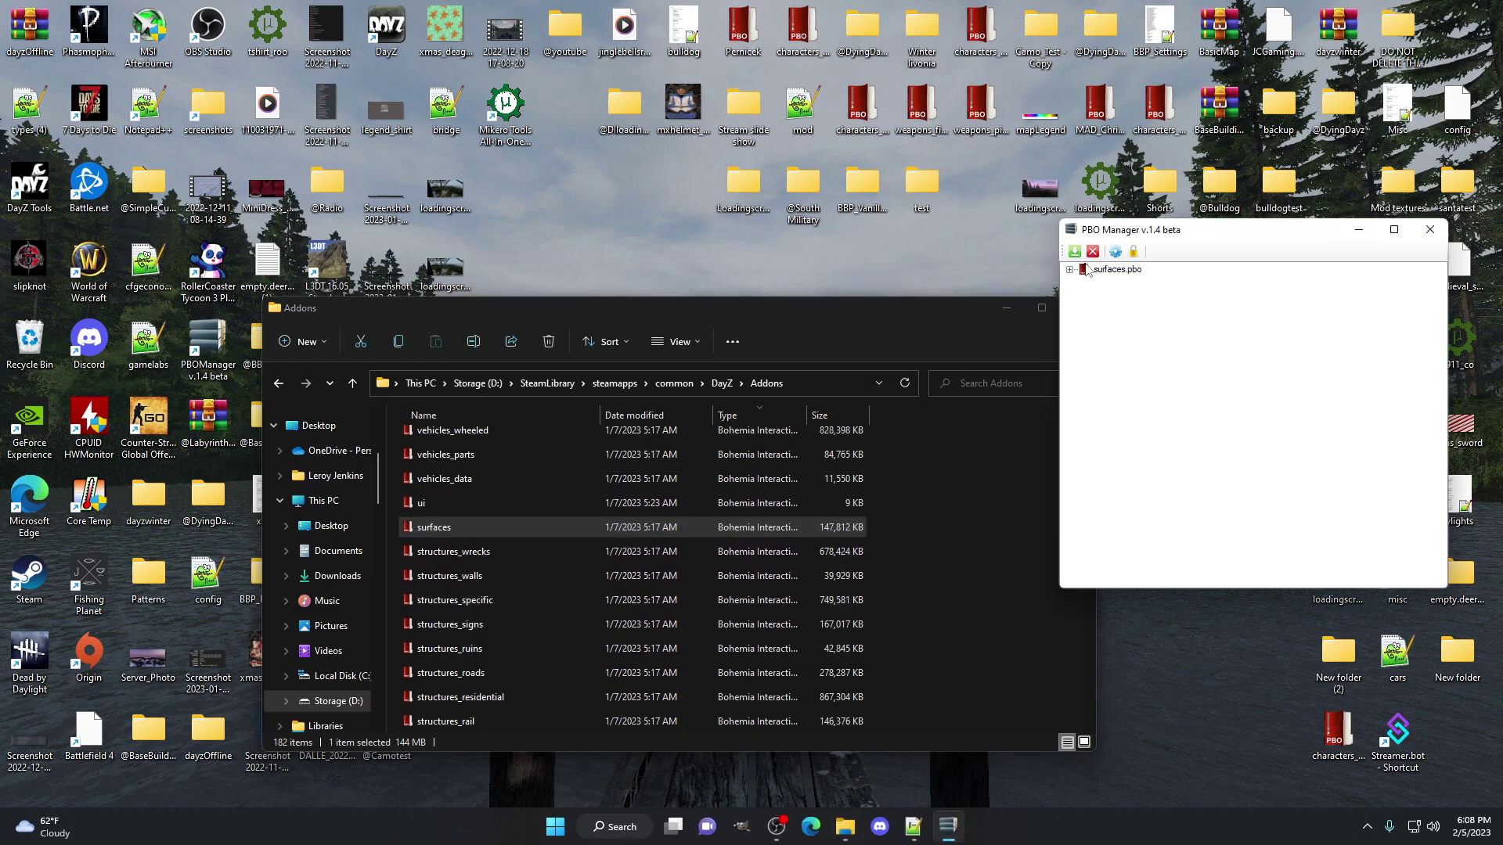
{"action": "left_click", "coordinate": [1069, 269]}
{"action": "left_click", "coordinate": [1084, 283]}
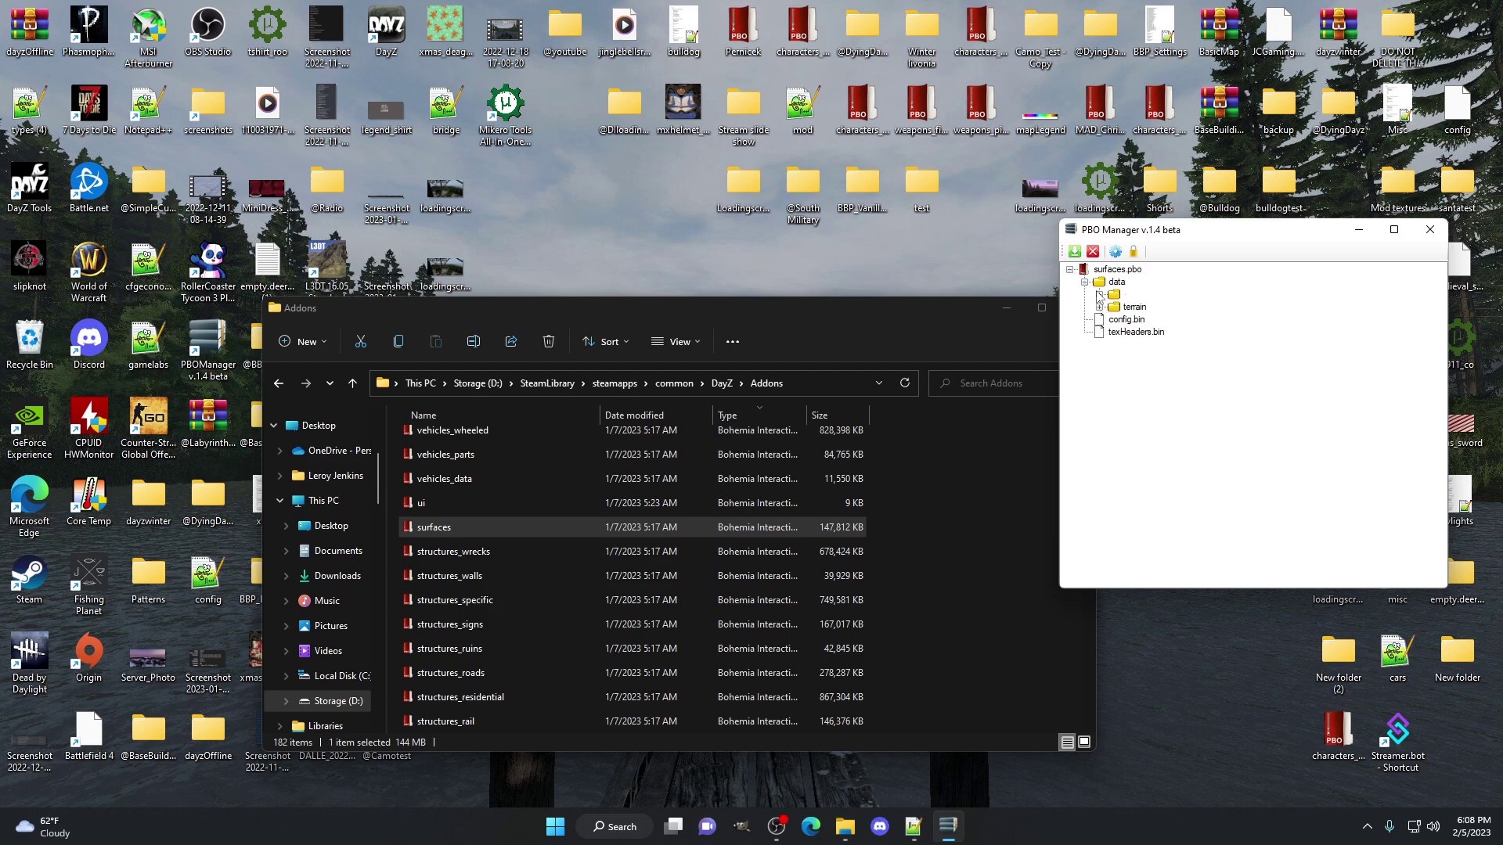
{"action": "left_click", "coordinate": [1100, 295]}
{"action": "scroll", "coordinate": [1190, 423], "scroll_direction": "down", "scroll_amount": 4}
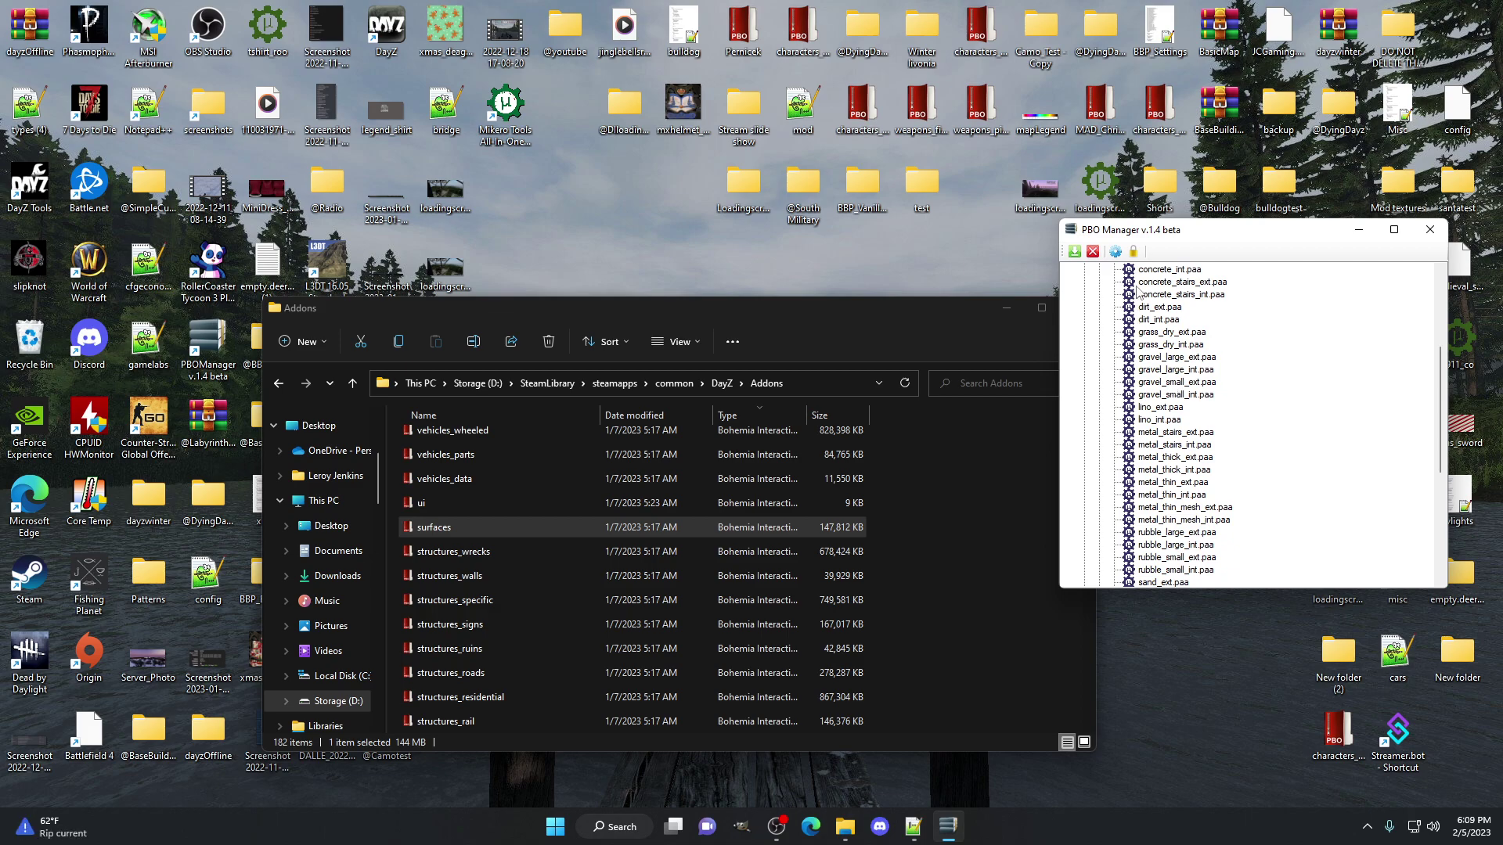
{"action": "left_click", "coordinate": [1431, 230]}
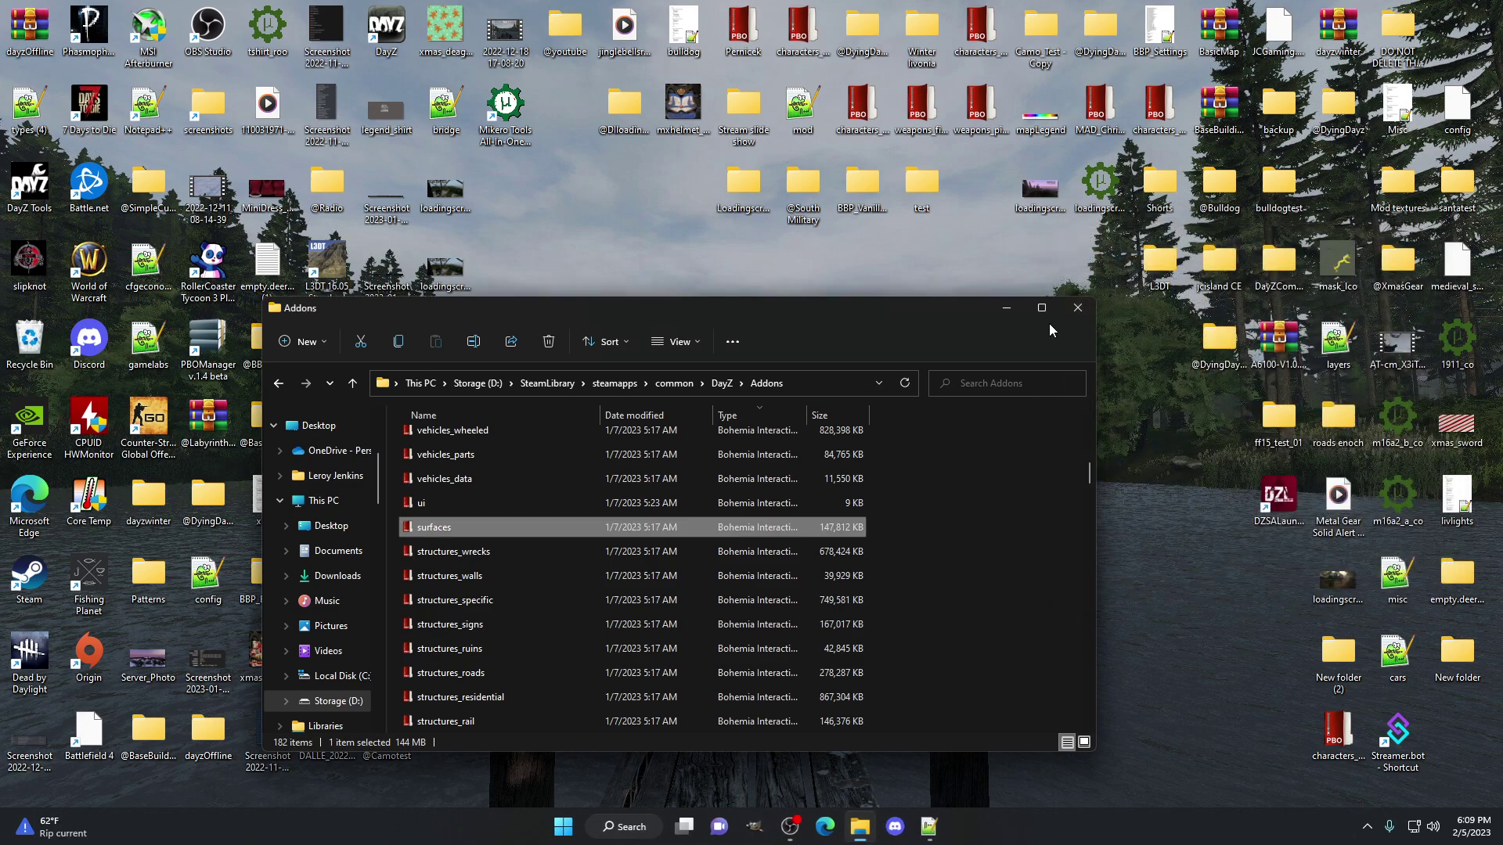
{"action": "scroll", "coordinate": [501, 472], "scroll_direction": "up", "scroll_amount": 10}
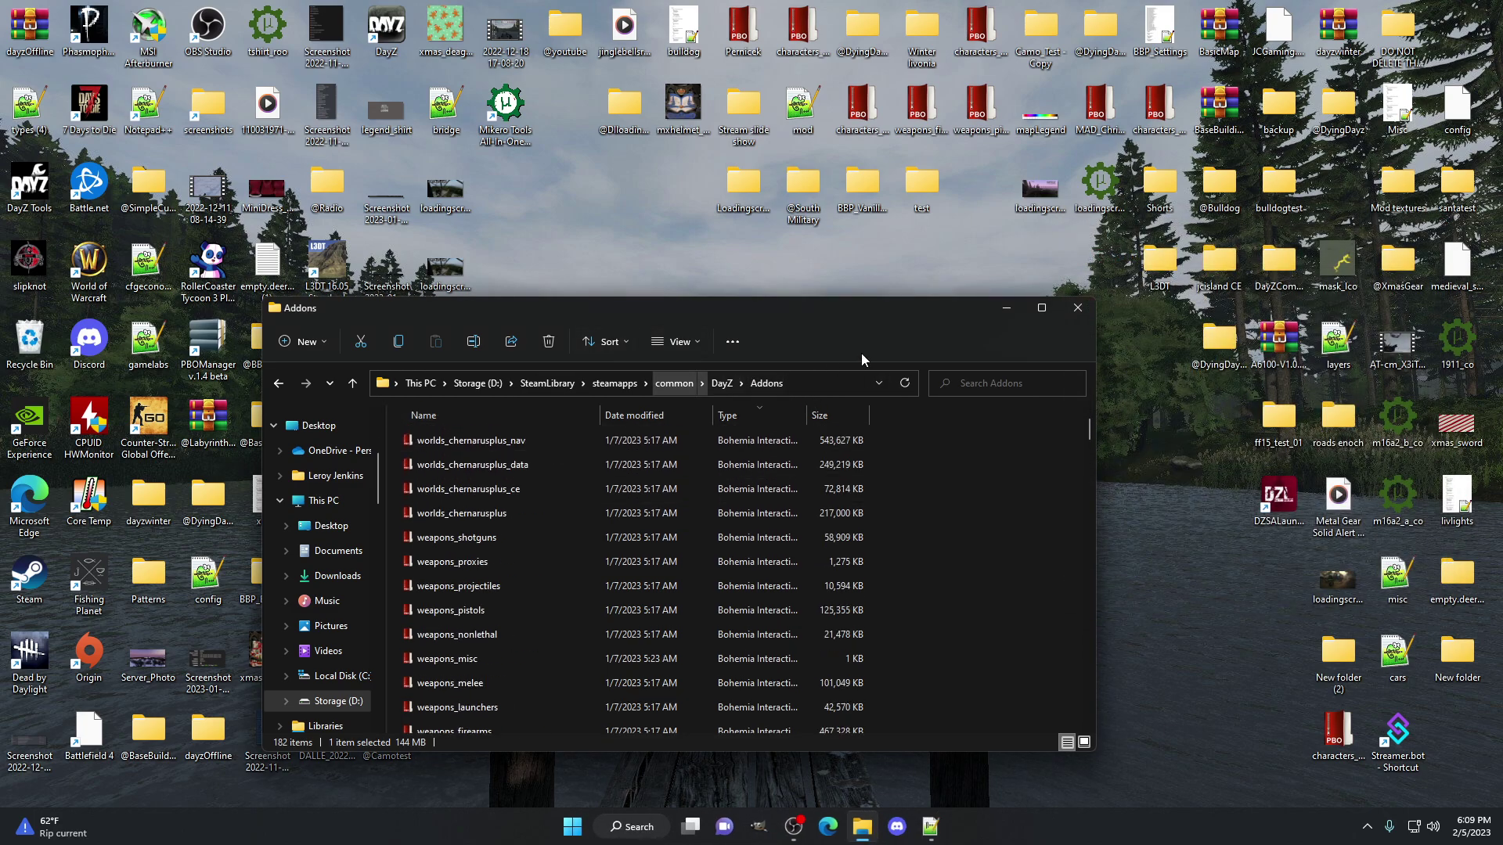
Open characters_tops.pbo in PBO Manager, expand its data folder and select tshirt_blue_co.paa.
{"action": "left_click", "coordinate": [1077, 308]}
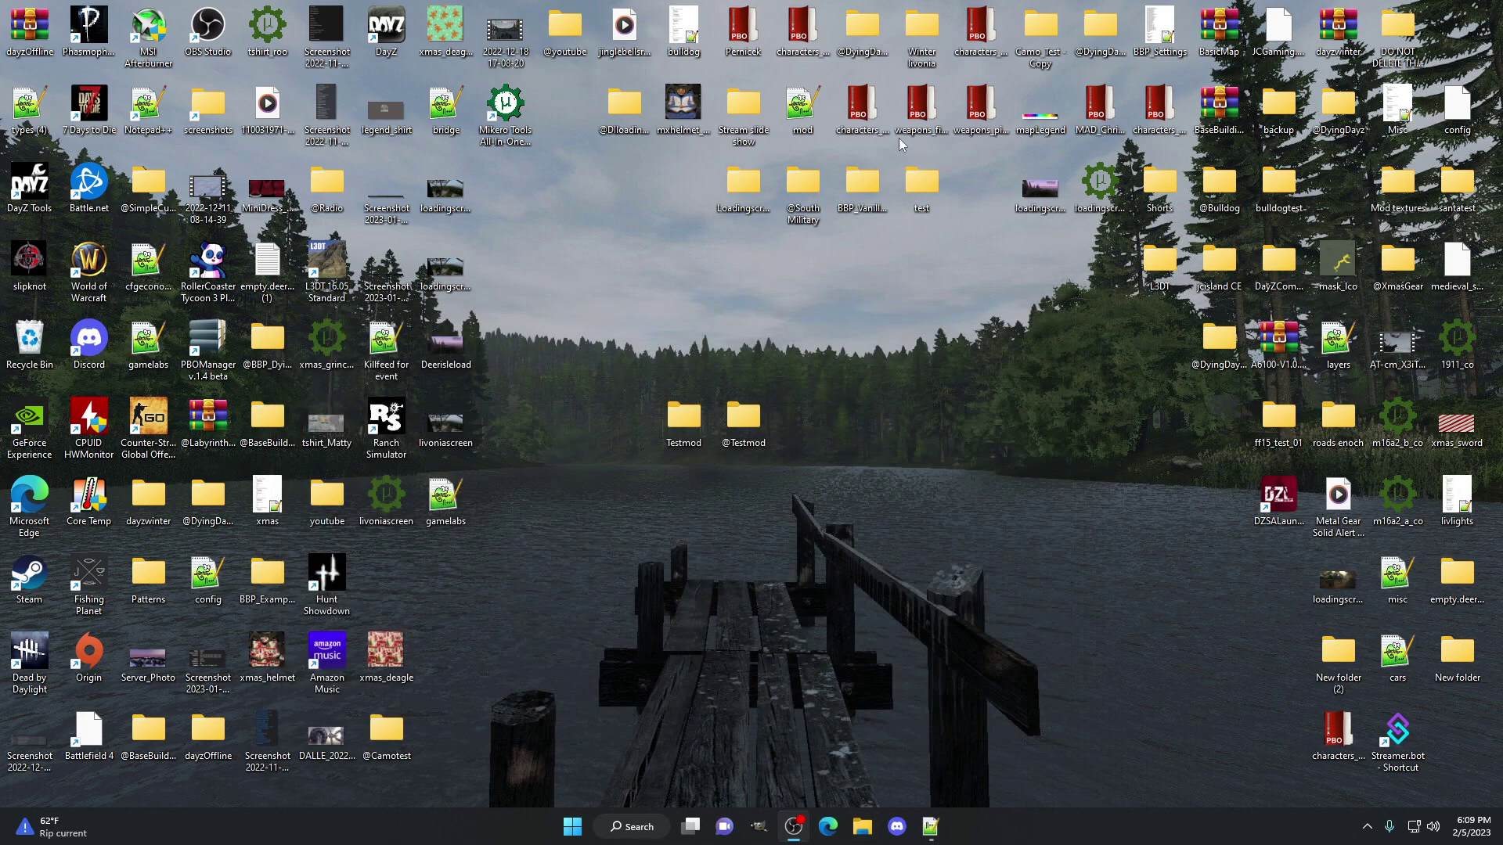
{"action": "double_click", "coordinate": [862, 102]}
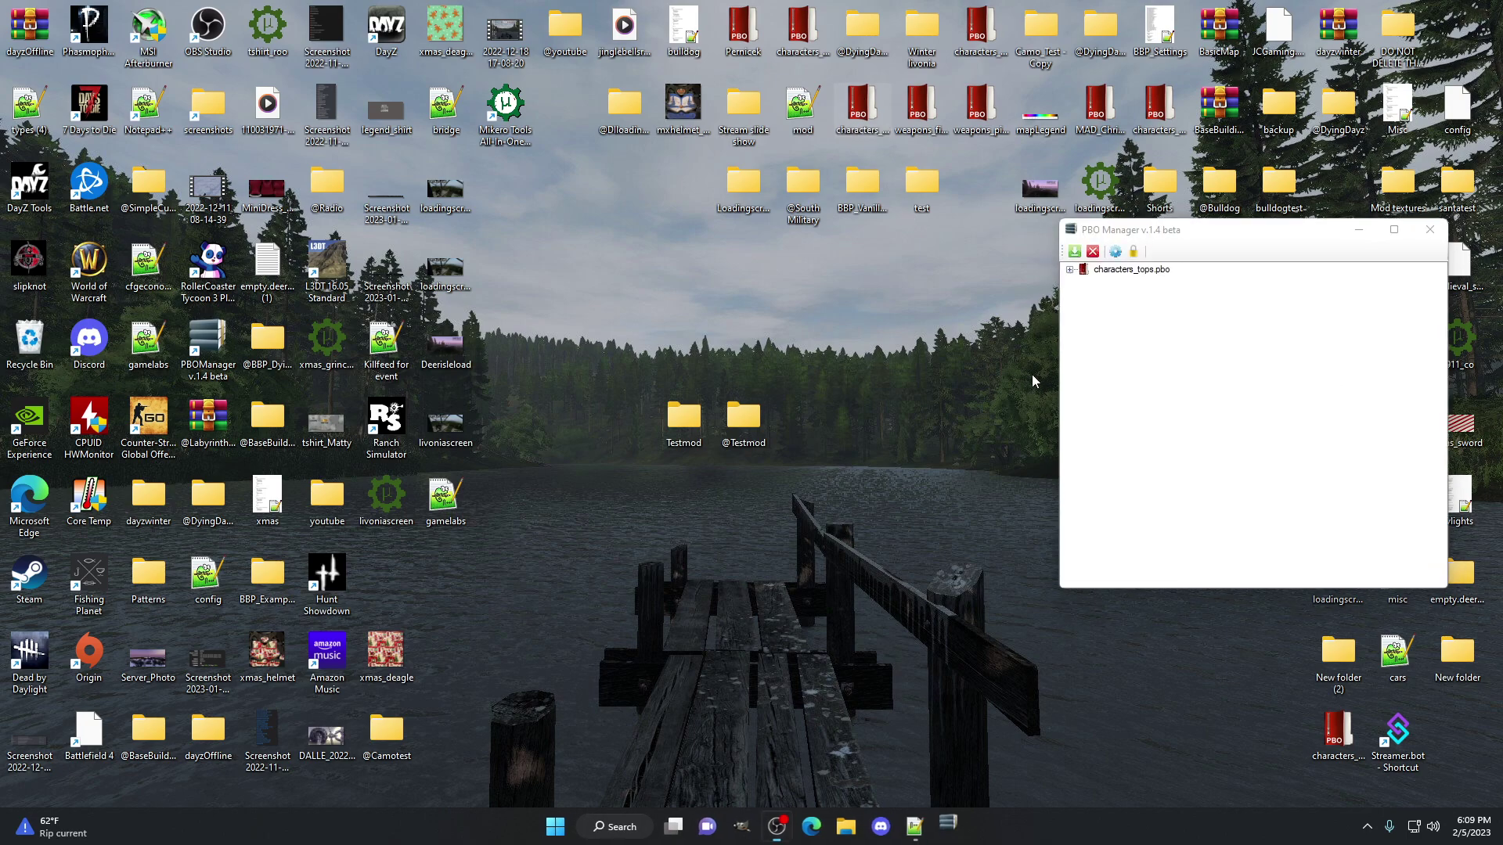
{"action": "left_click", "coordinate": [1069, 269]}
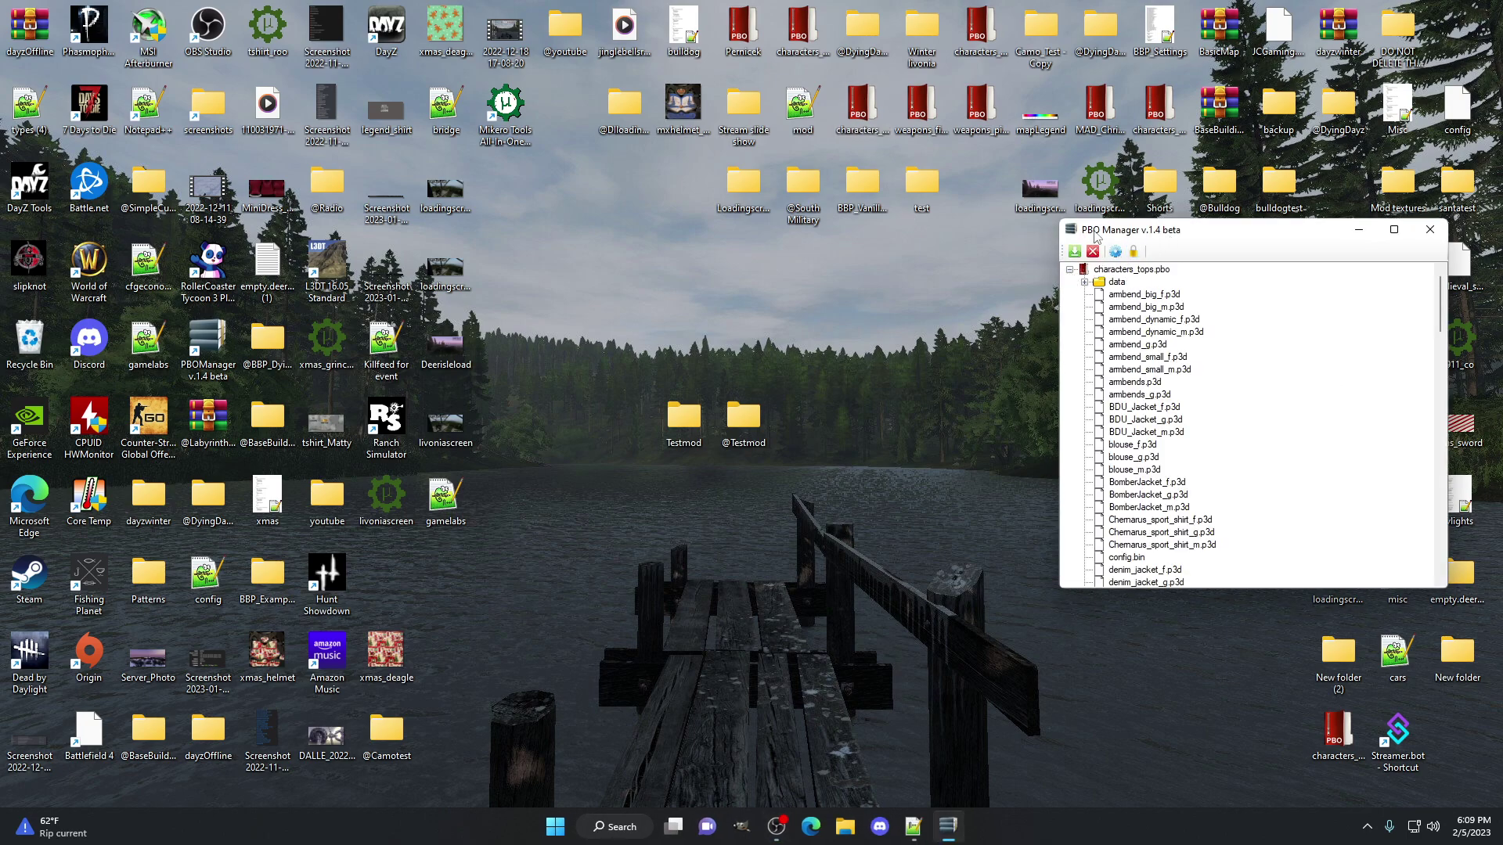
{"action": "left_click", "coordinate": [1085, 282]}
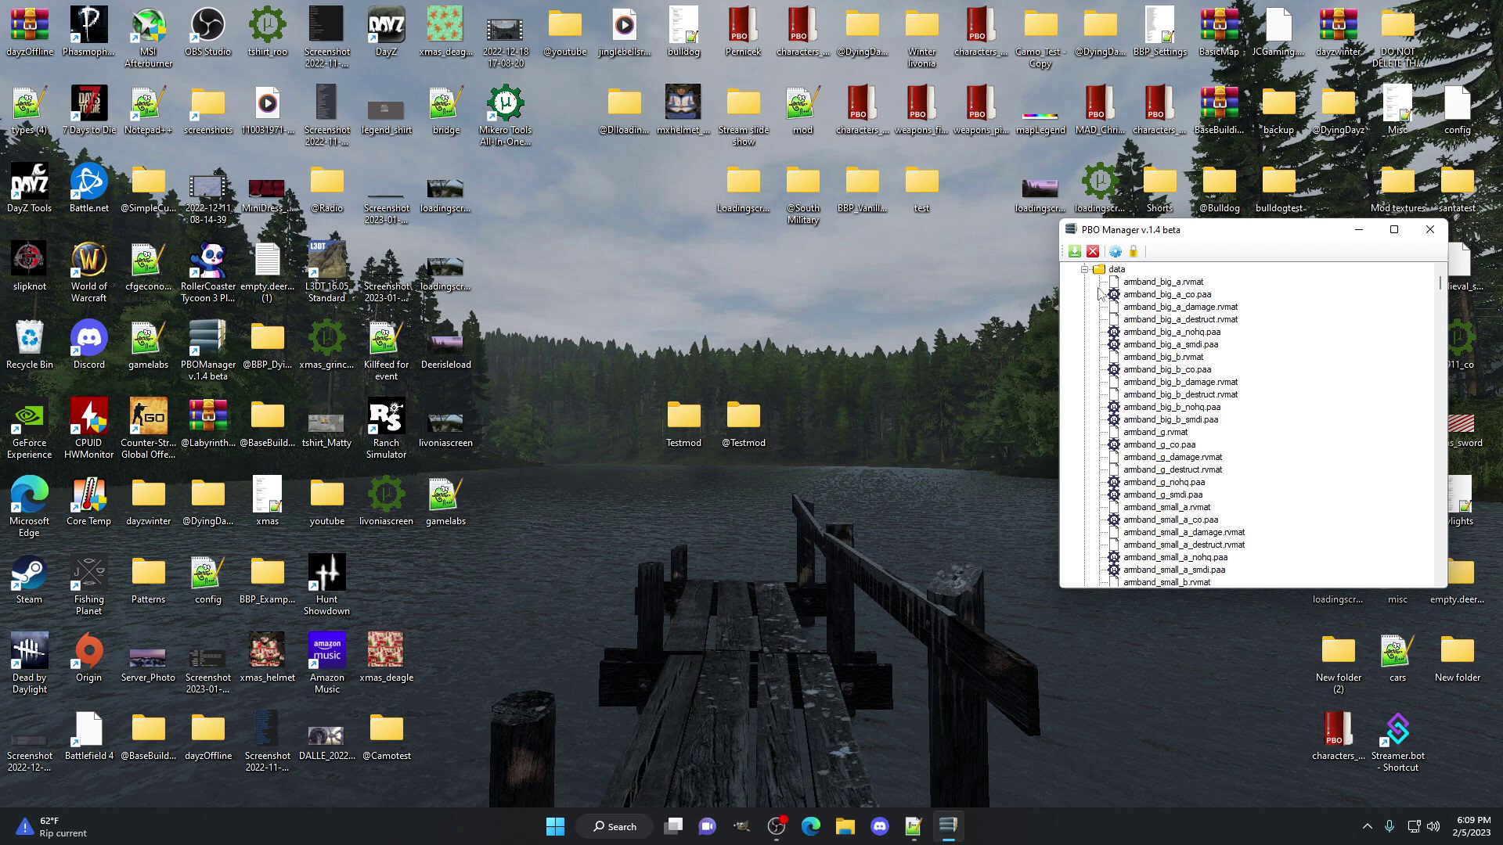
{"action": "scroll", "coordinate": [1208, 432], "scroll_direction": "down", "scroll_amount": 5}
{"action": "left_click_drag", "start_coordinate": [1445, 310], "coordinate": [1451, 487]}
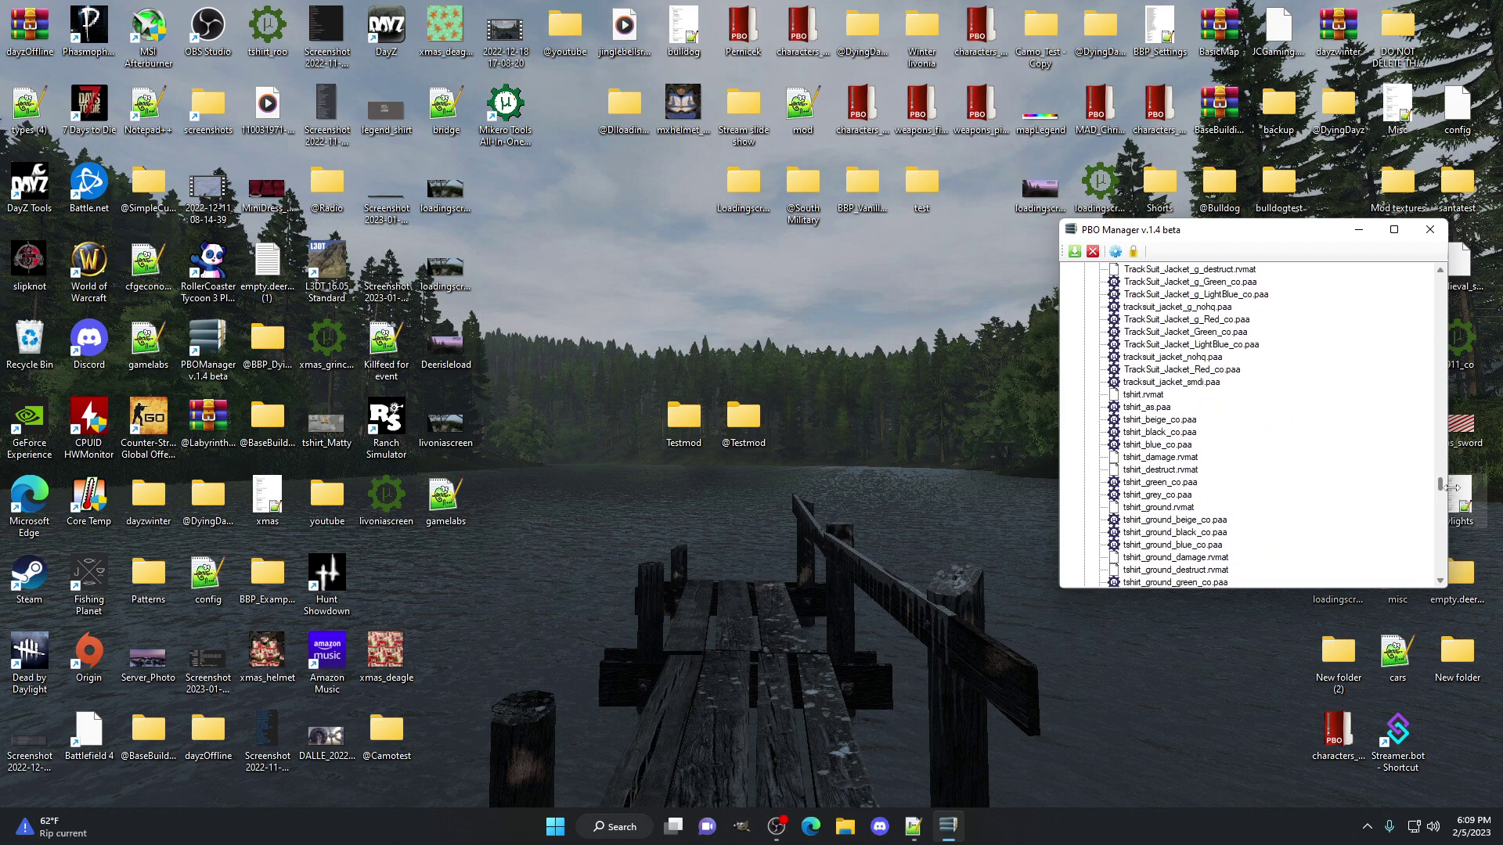
{"action": "left_click", "coordinate": [1121, 443]}
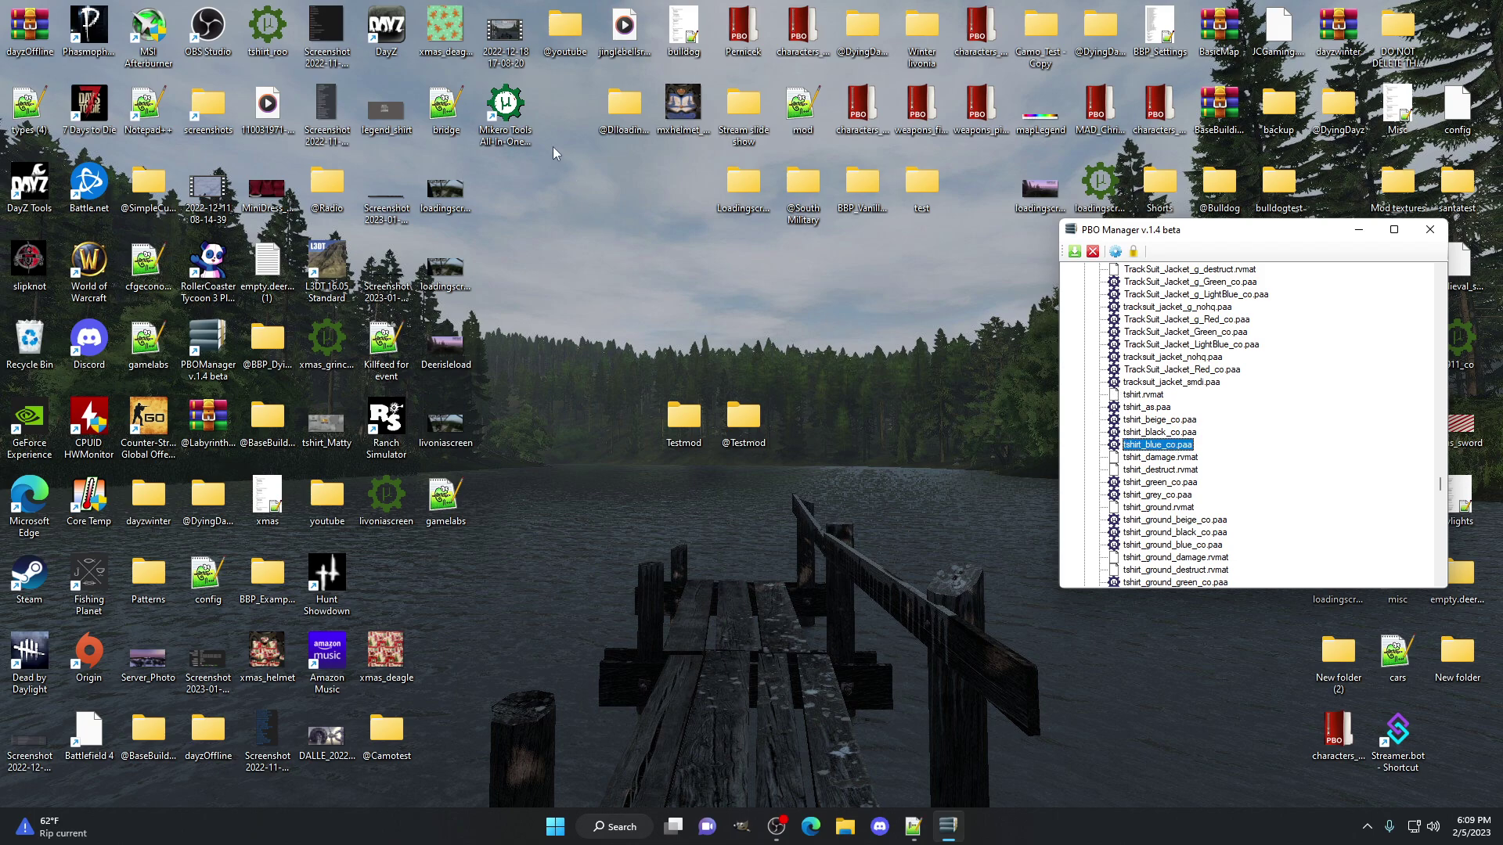
{"action": "left_click", "coordinate": [510, 117]}
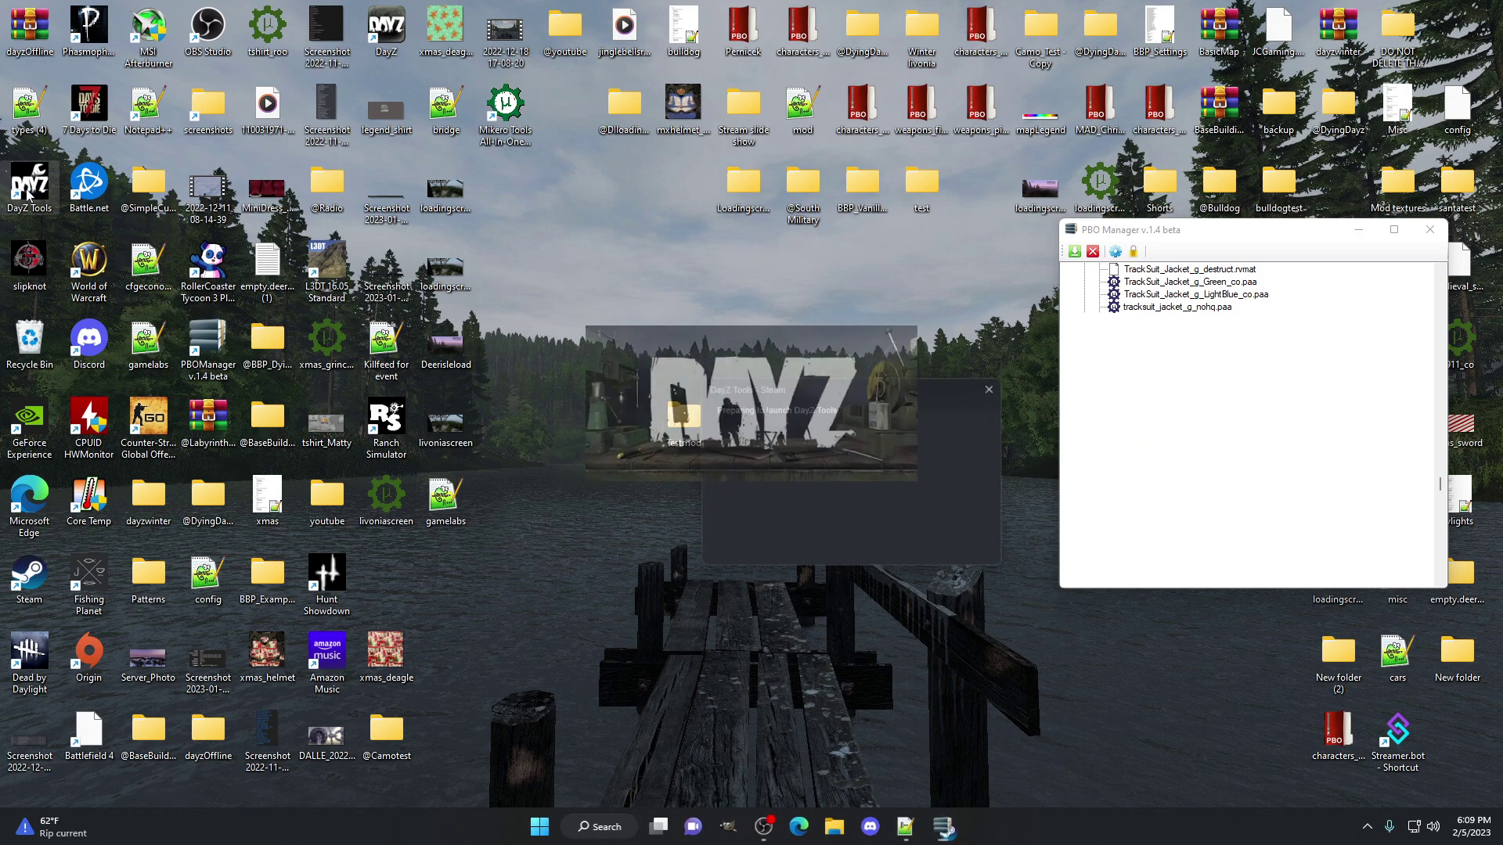
Launch Tex View, drag tshirt_blue_co.paa from PBO Manager into it, and close PBO Manager.
{"action": "left_click", "coordinate": [331, 308]}
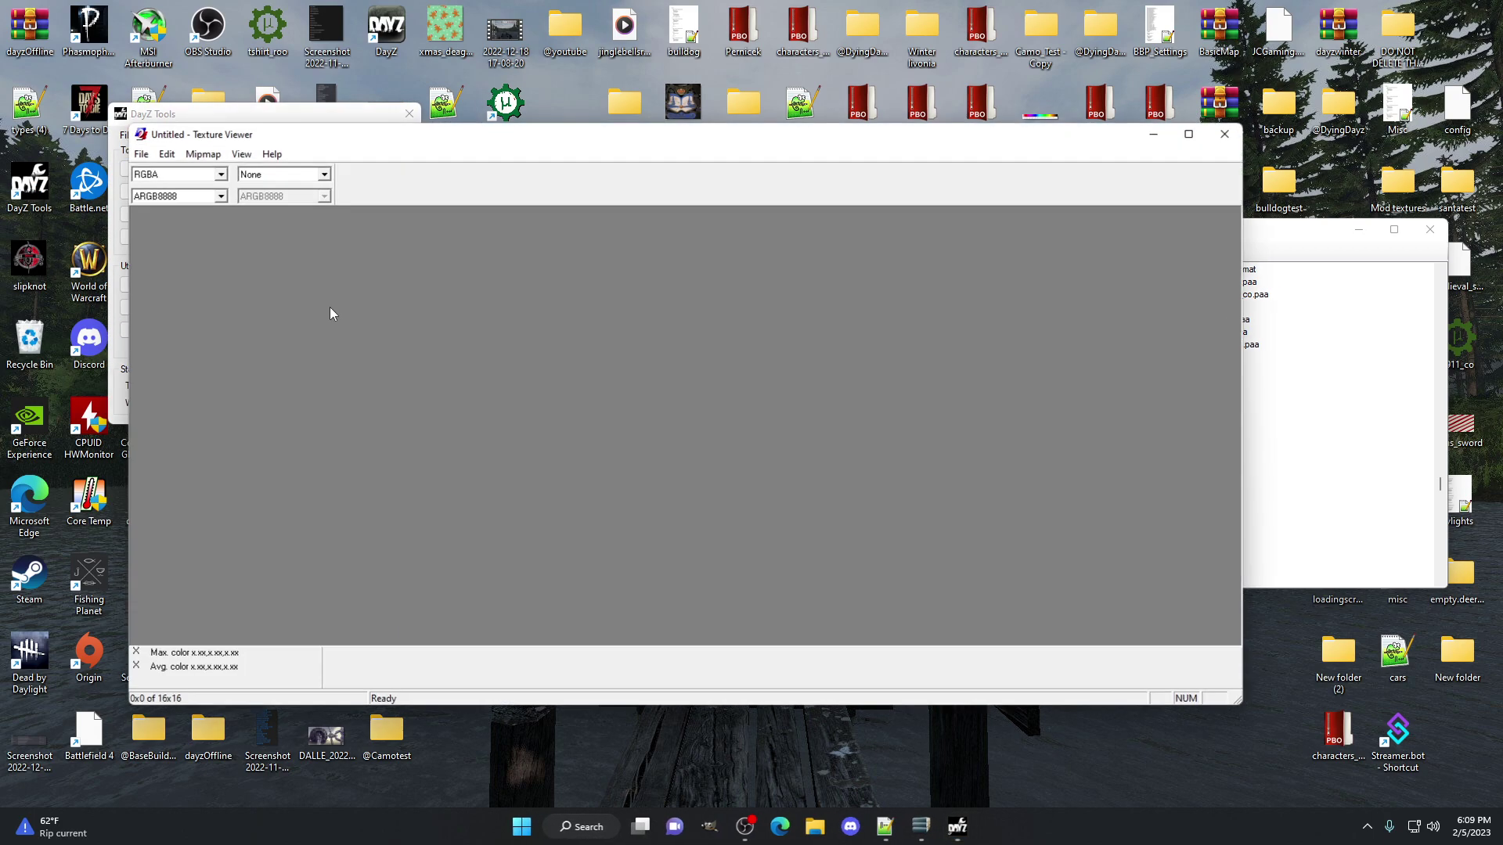
{"action": "left_click_drag", "start_coordinate": [699, 137], "coordinate": [588, 65]}
{"action": "left_click", "coordinate": [1287, 233]}
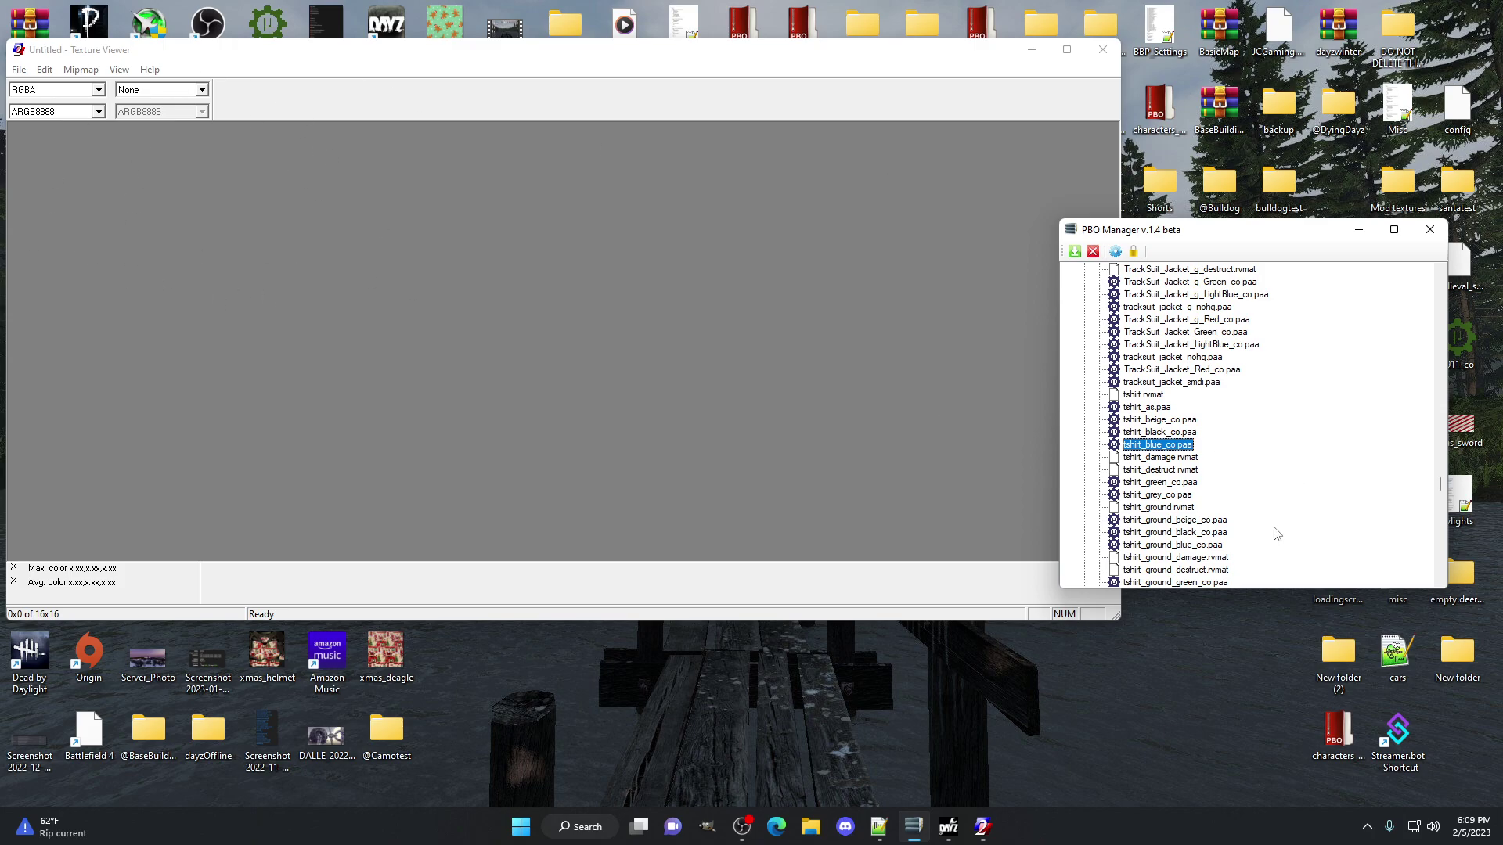
{"action": "left_click_drag", "start_coordinate": [1147, 452], "coordinate": [701, 420]}
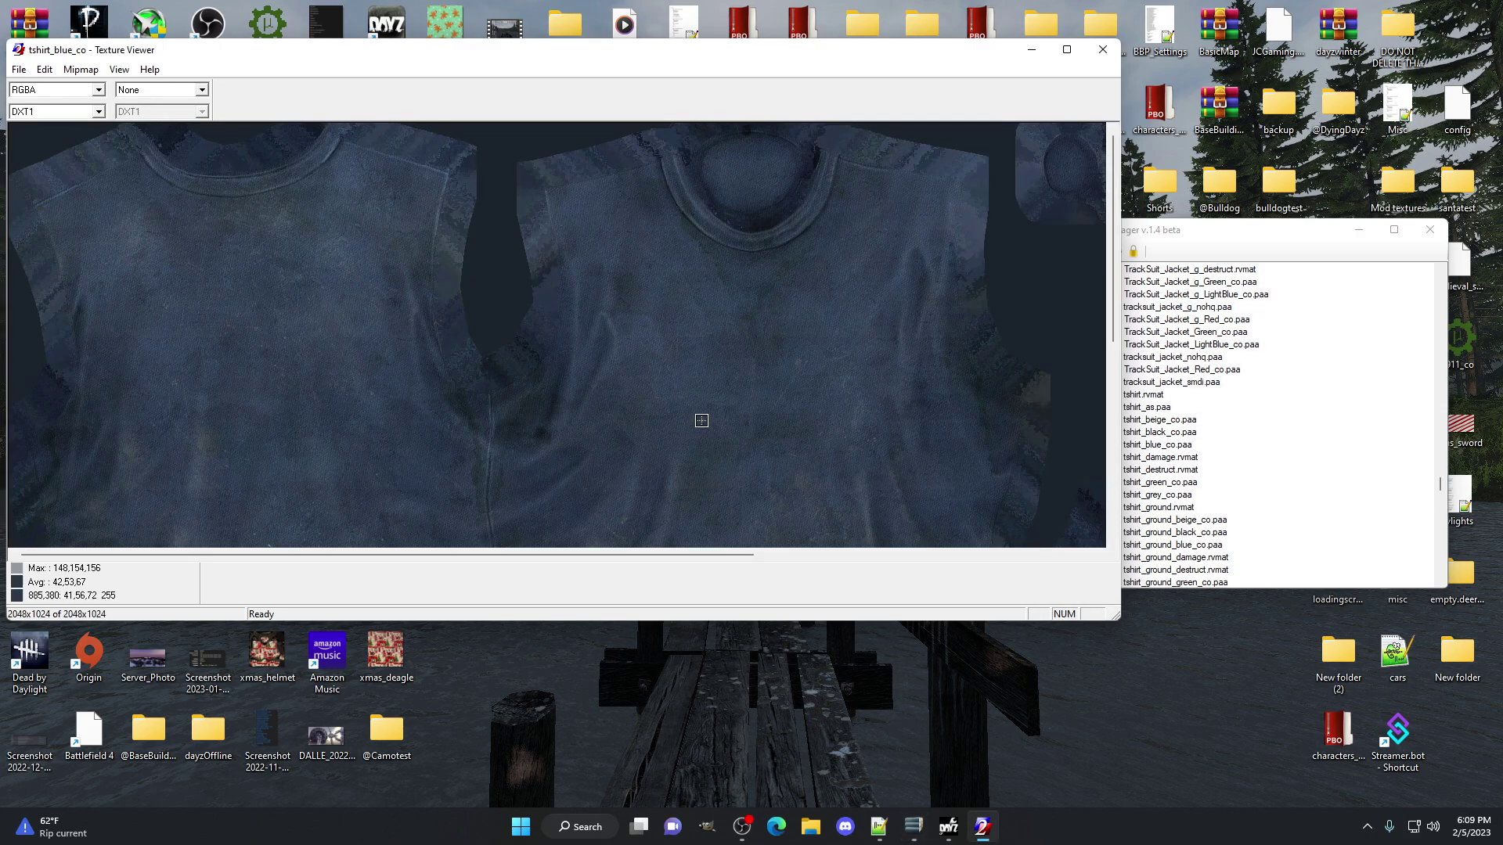
{"action": "left_click_drag", "start_coordinate": [409, 60], "coordinate": [462, 62]}
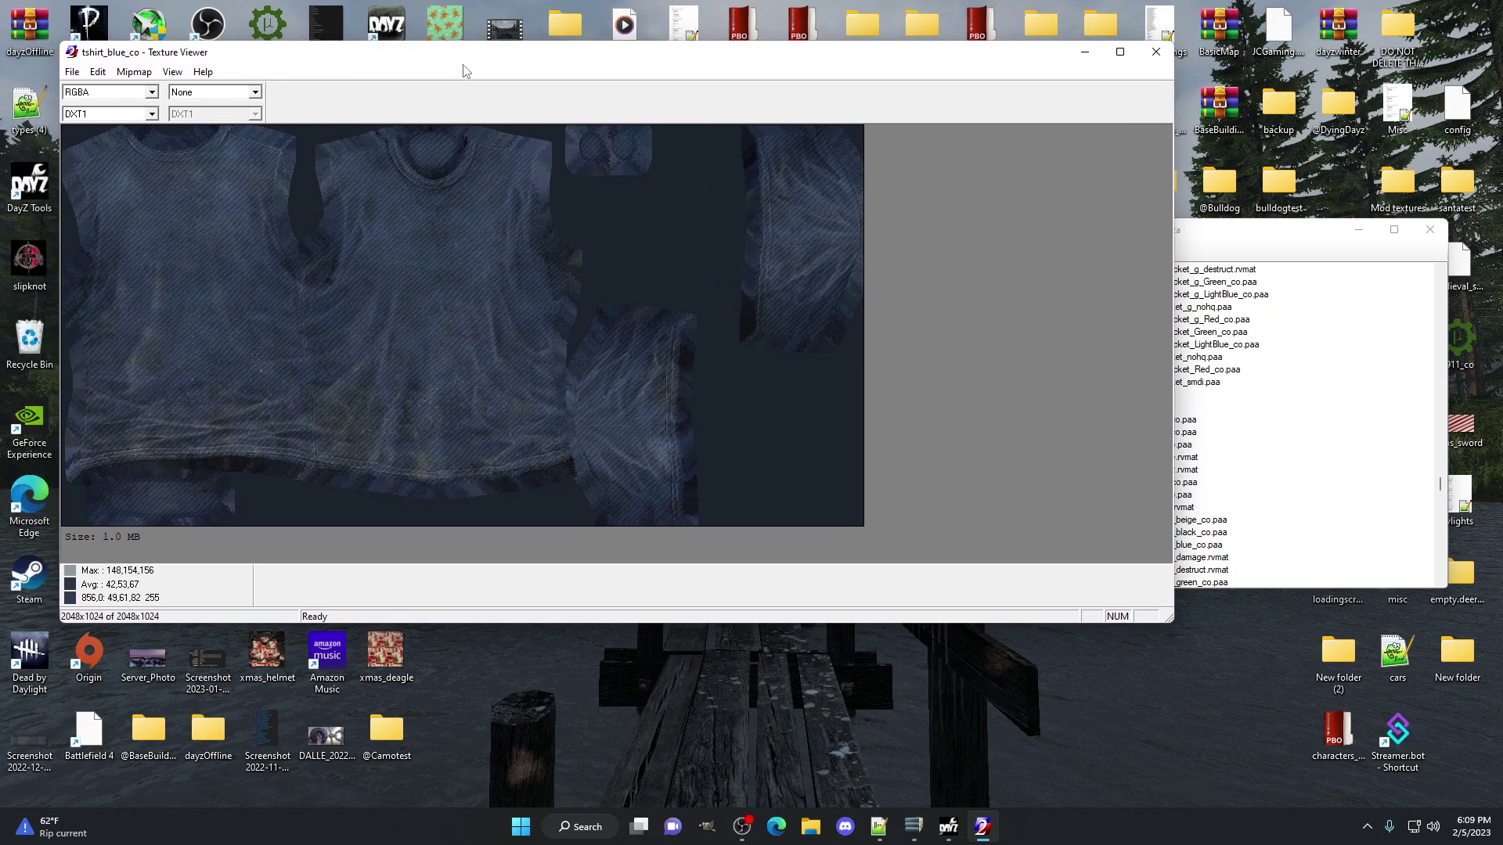
{"action": "left_click", "coordinate": [1288, 234]}
{"action": "left_click", "coordinate": [1430, 229]}
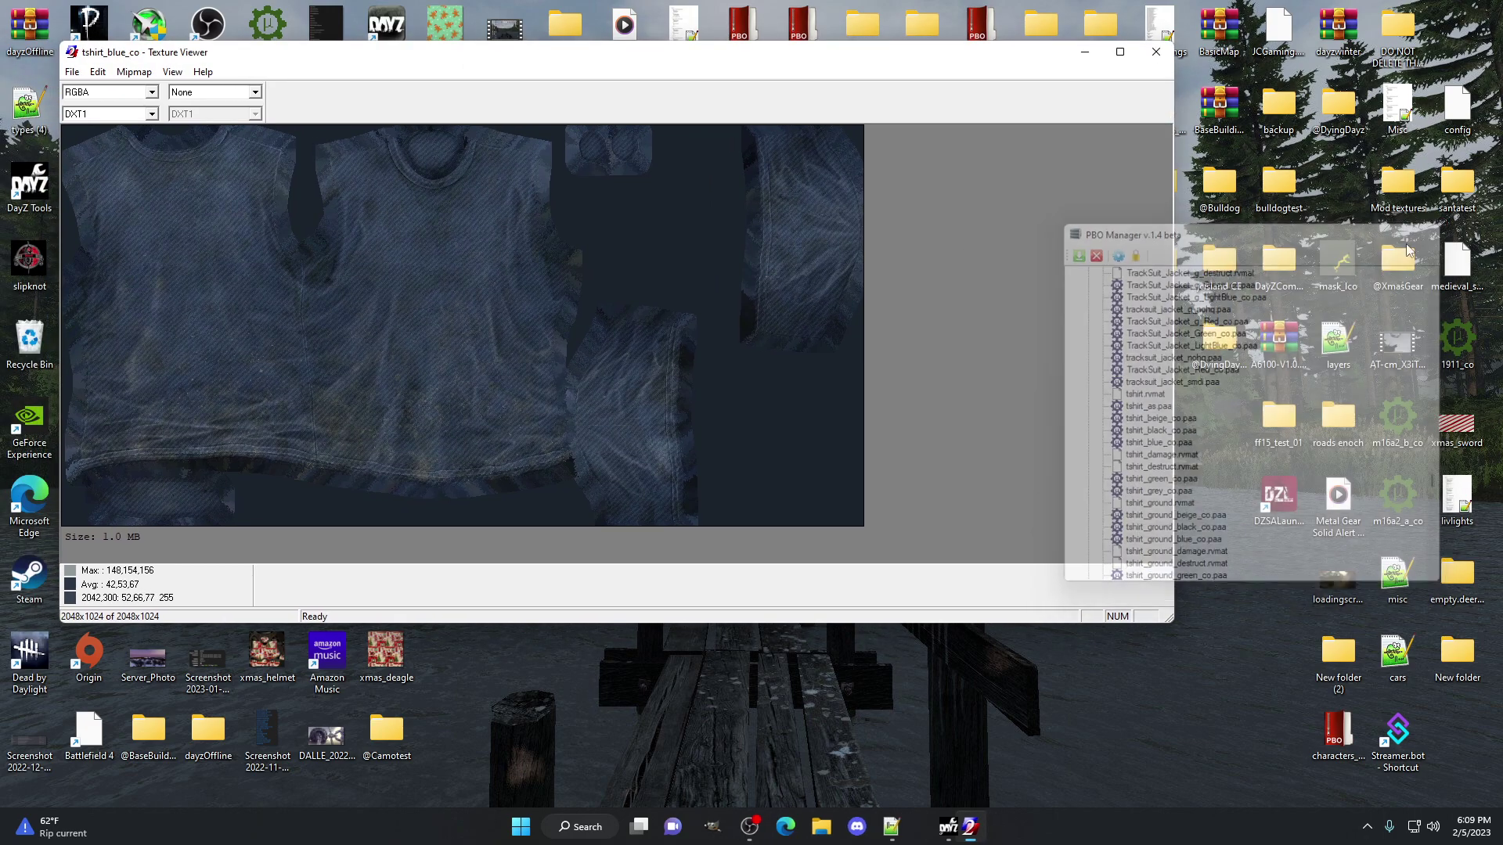
{"action": "left_click", "coordinate": [71, 72]}
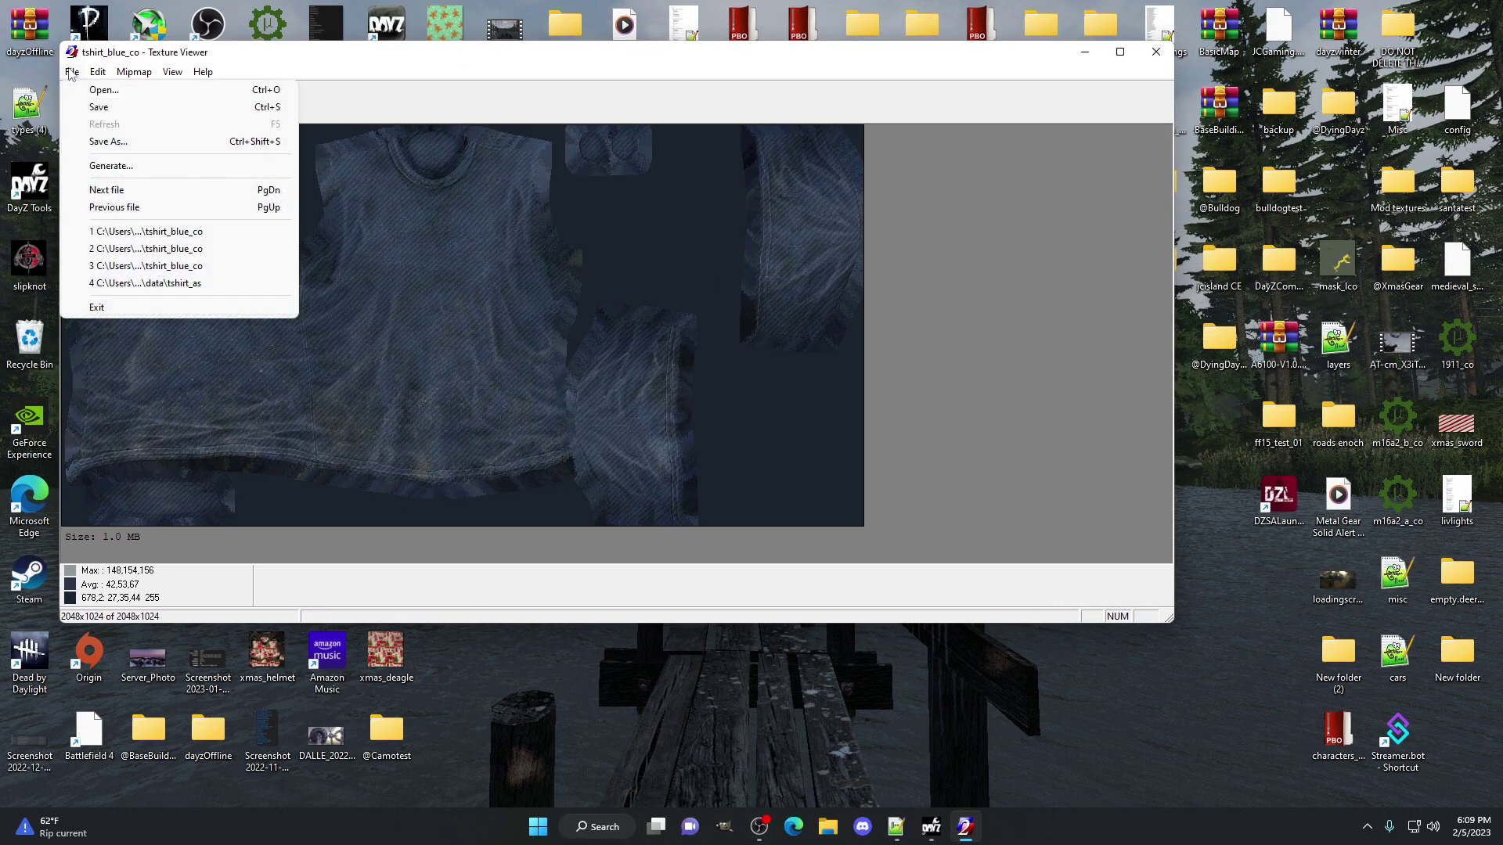
Start Save As and navigate into the desktop's Testmod folder.
{"action": "left_click", "coordinate": [109, 142]}
{"action": "scroll", "coordinate": [592, 352], "scroll_direction": "down", "scroll_amount": 1}
{"action": "scroll", "coordinate": [592, 352], "scroll_direction": "down", "scroll_amount": 4}
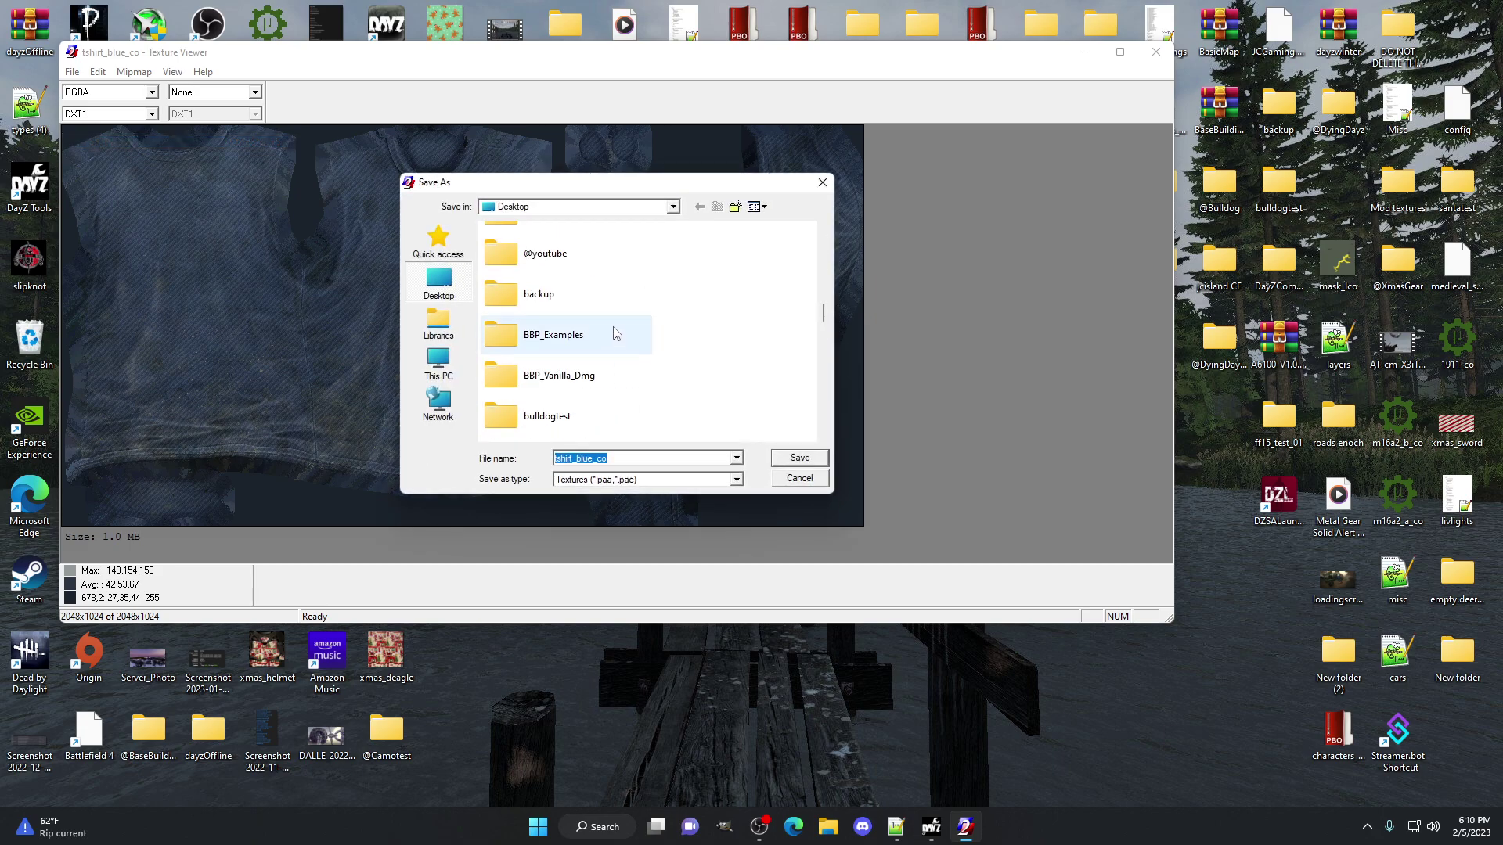
{"action": "scroll", "coordinate": [614, 337], "scroll_direction": "down", "scroll_amount": 8}
{"action": "scroll", "coordinate": [614, 306], "scroll_direction": "down", "scroll_amount": 3}
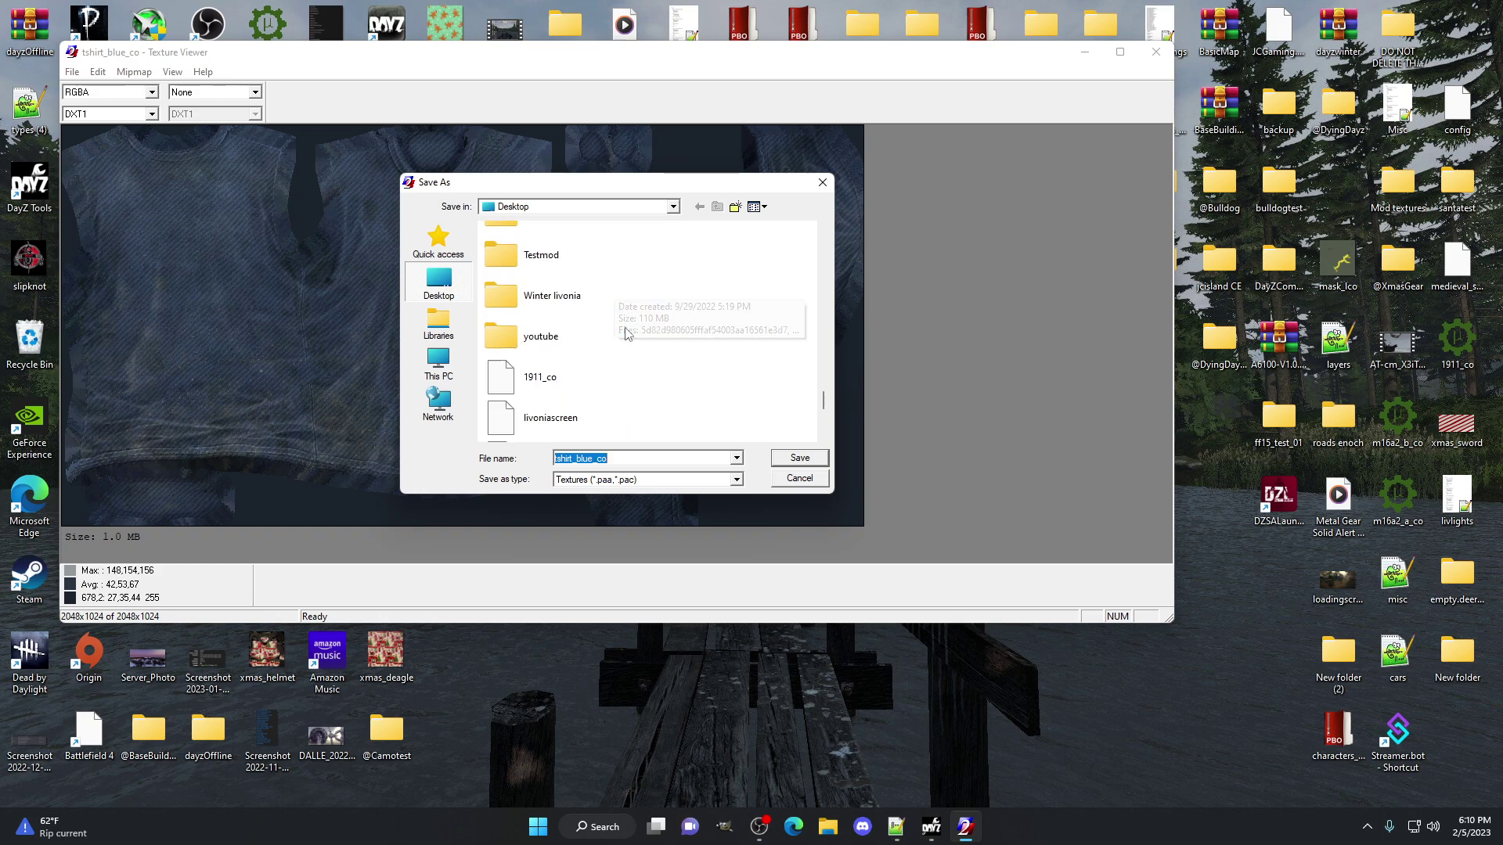
{"action": "left_click", "coordinate": [551, 258]}
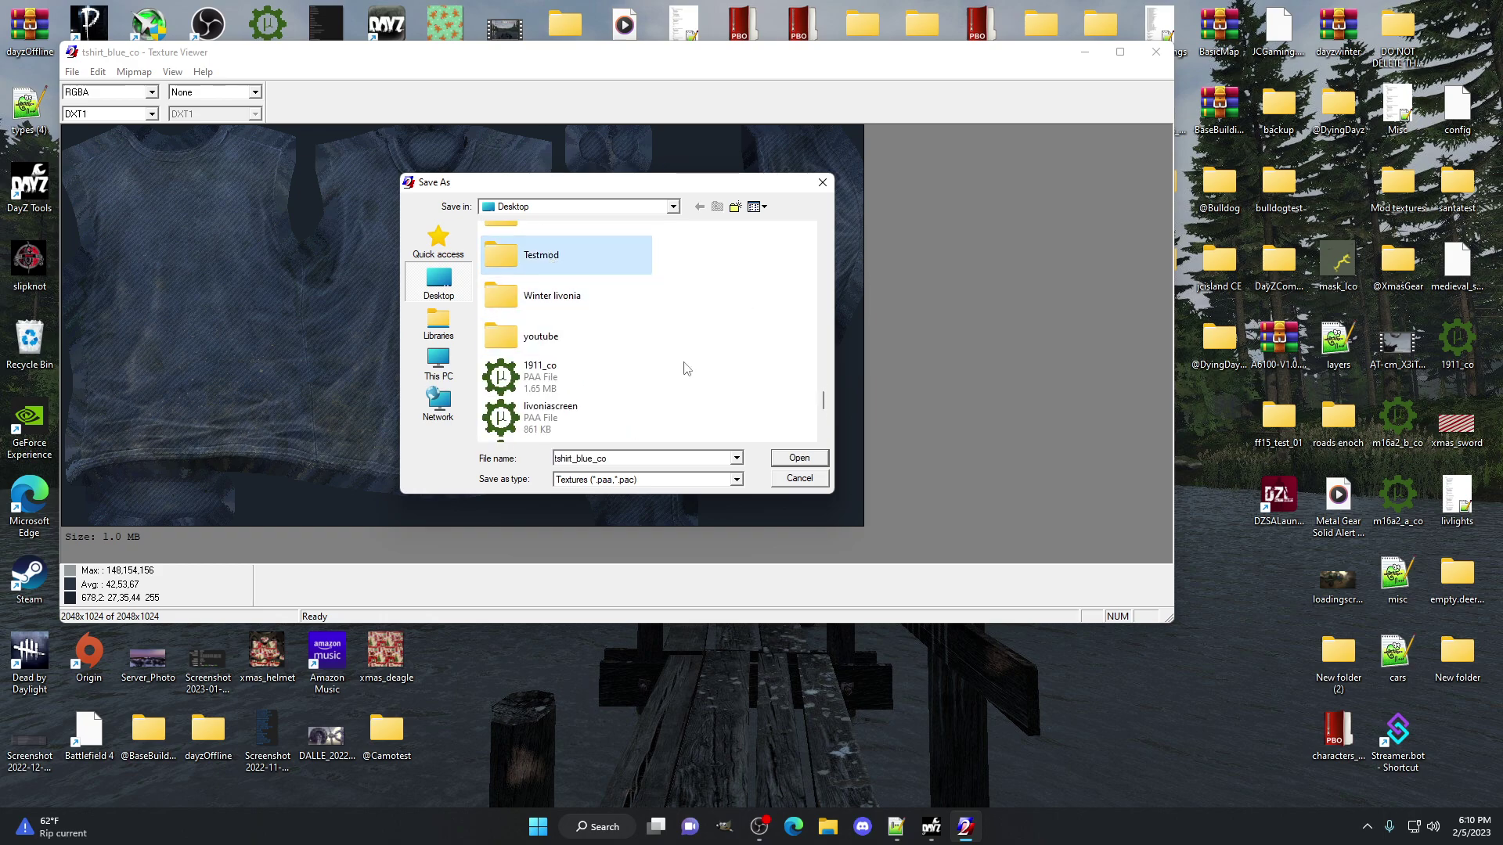
{"action": "double_click", "coordinate": [548, 255]}
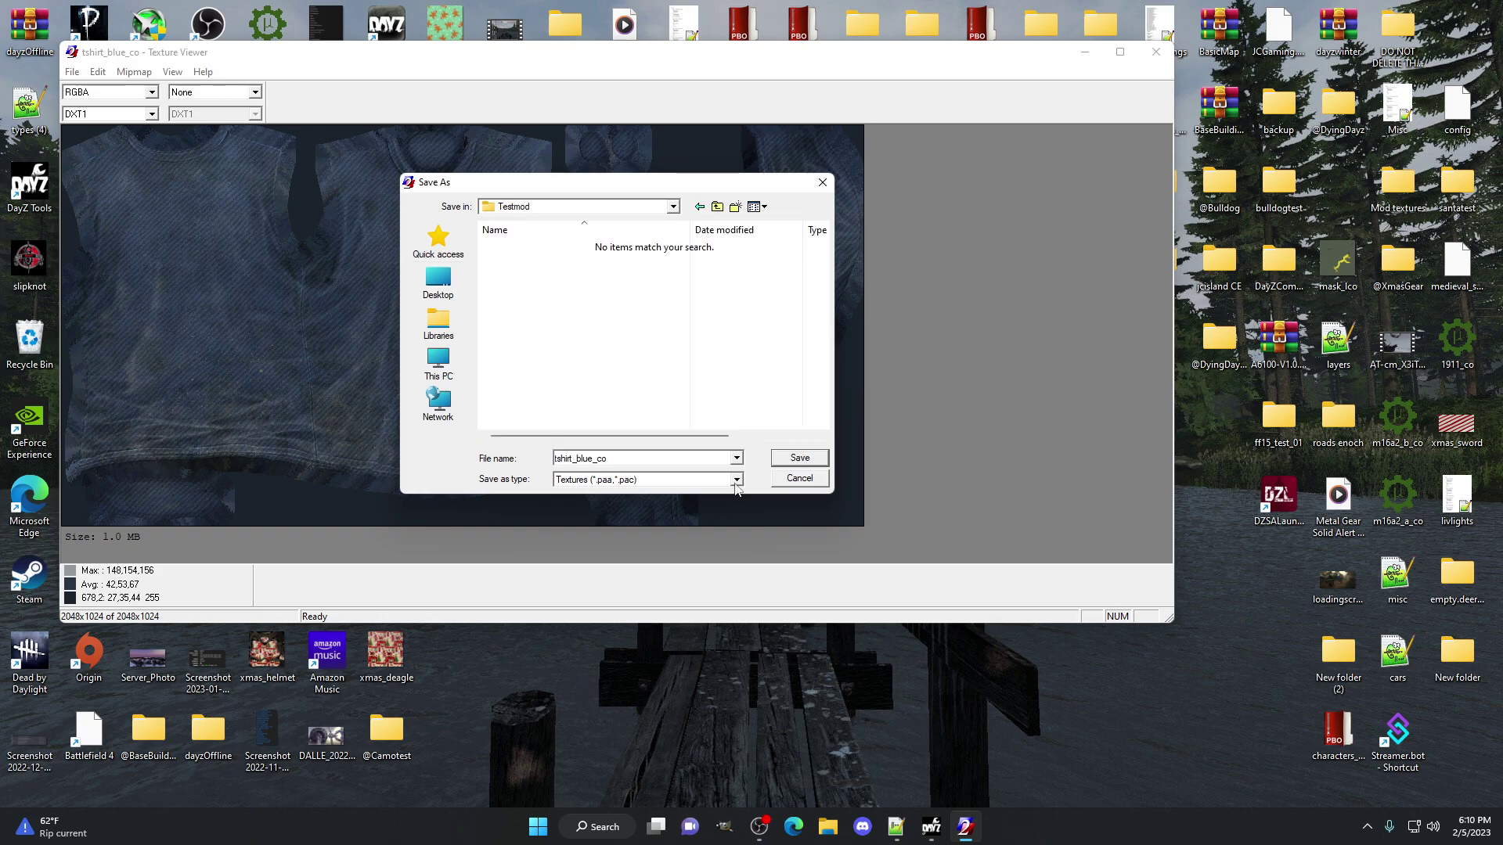
Save as type All Files named tshirt_blue_co.png, then close the Texture Viewer.
{"action": "double_click", "coordinate": [669, 460]}
{"action": "left_click", "coordinate": [736, 480]}
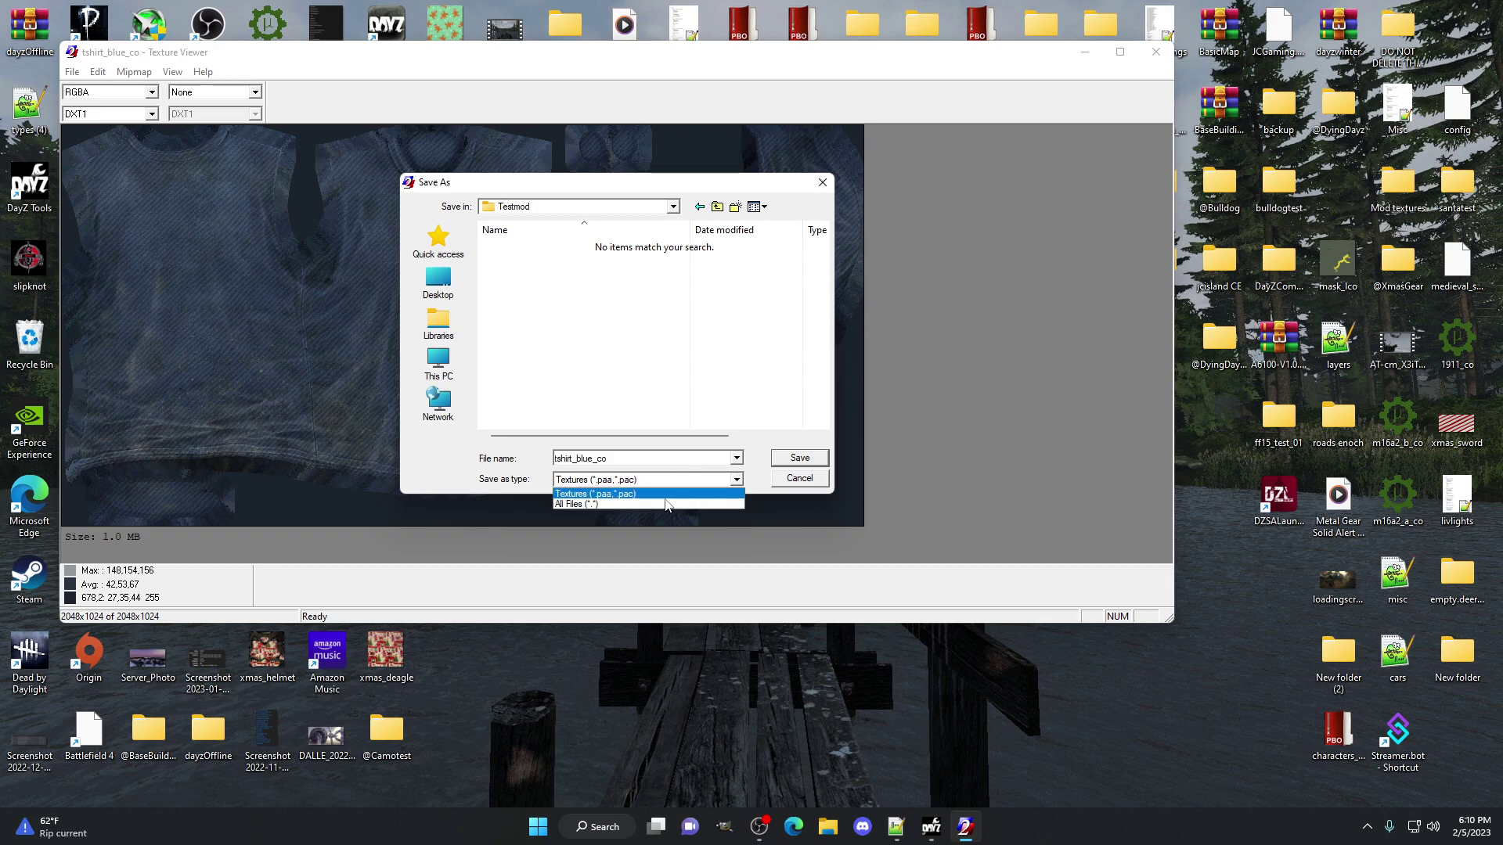
{"action": "left_click", "coordinate": [629, 501]}
{"action": "left_click", "coordinate": [632, 460]}
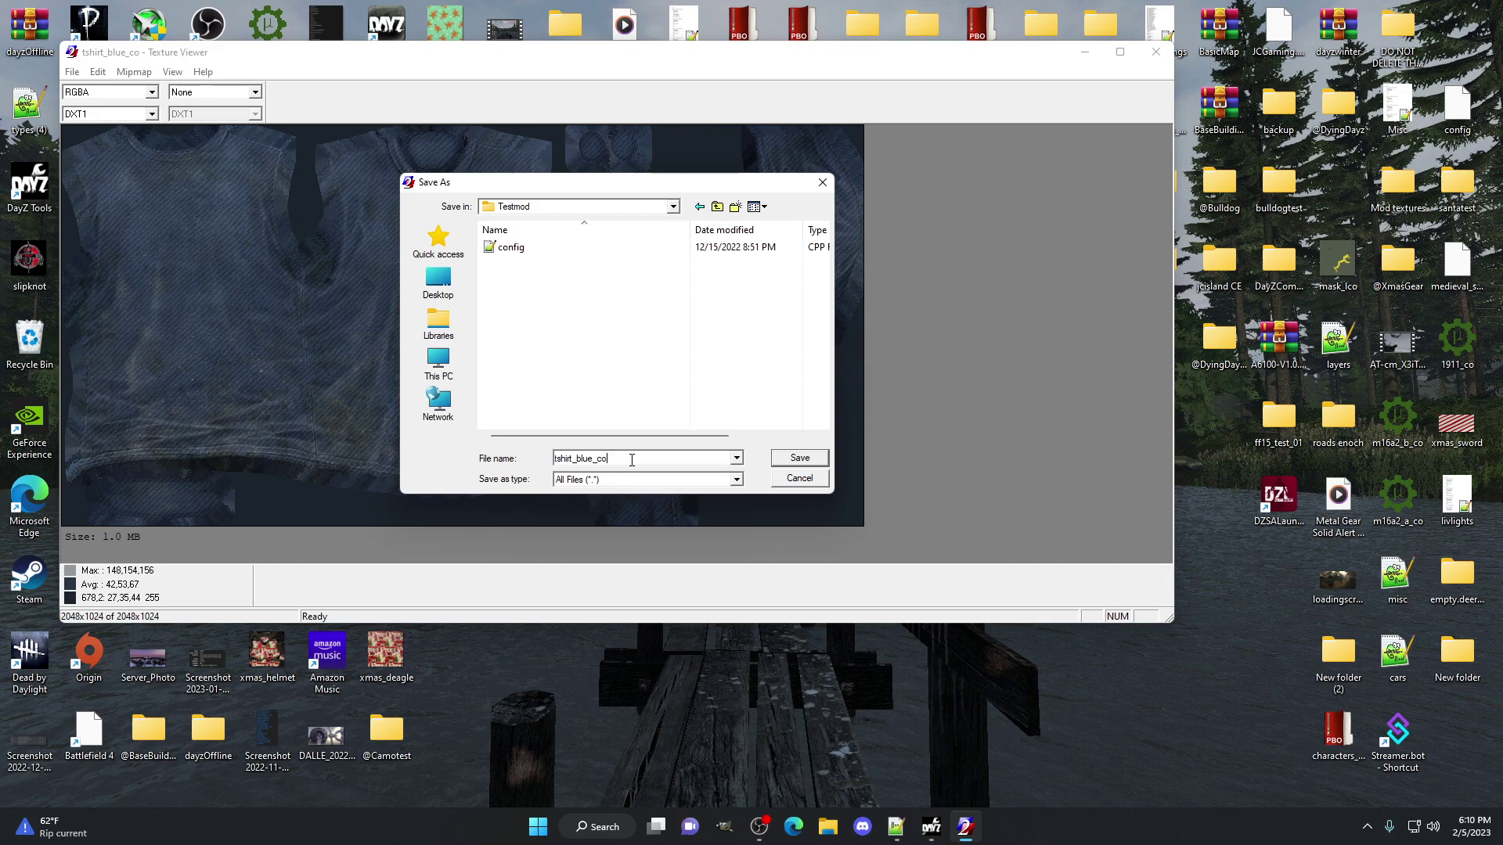
{"action": "type", "text": ".png"}
{"action": "left_click", "coordinate": [797, 458]}
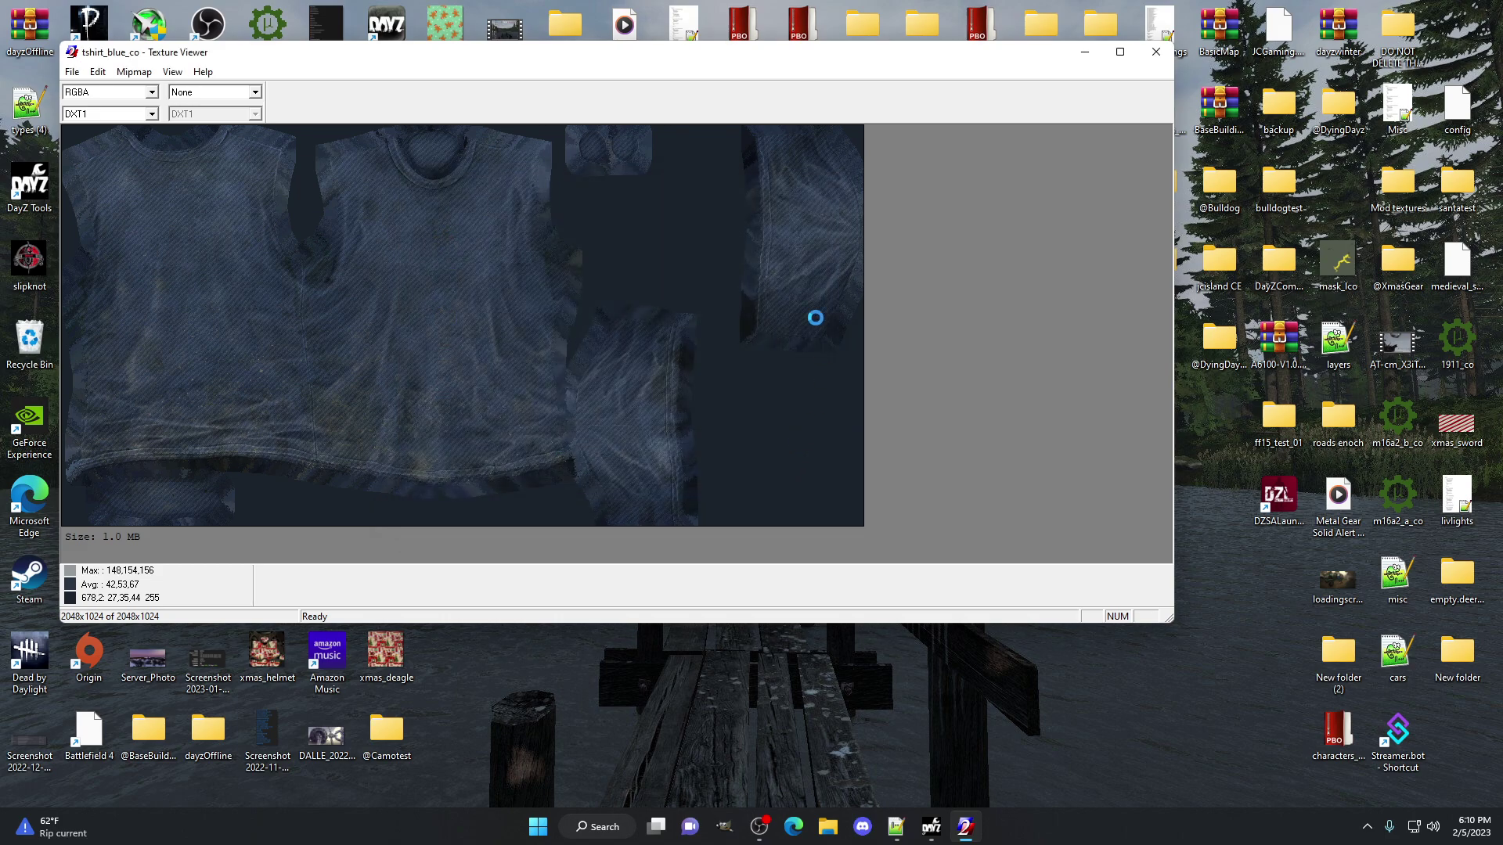
{"action": "left_click", "coordinate": [1153, 53]}
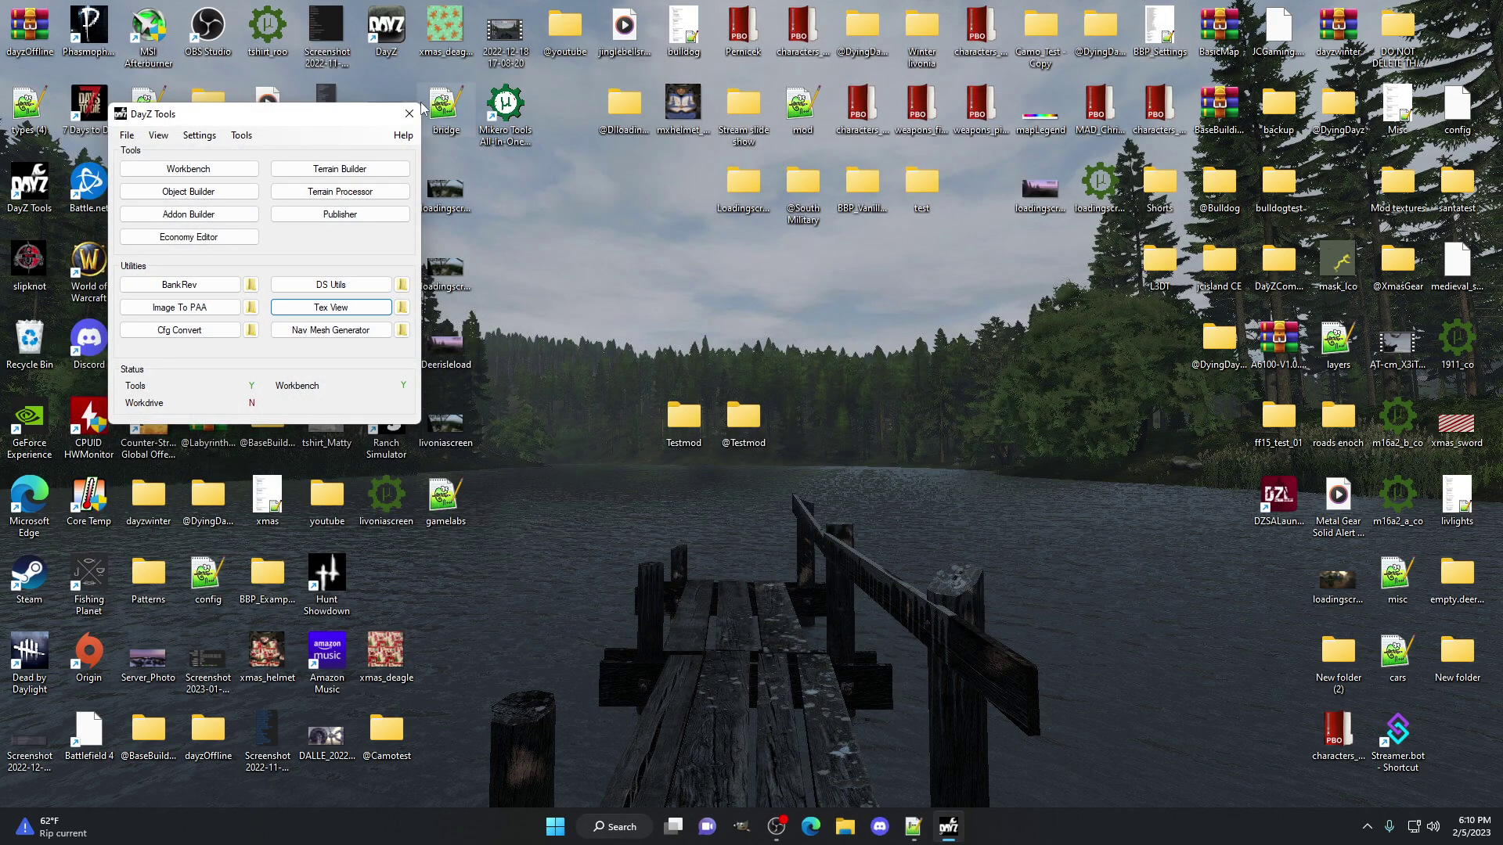
Open Testmod from the desktop and preview the exported tshirt_blue_co image.
{"action": "double_click", "coordinate": [684, 419]}
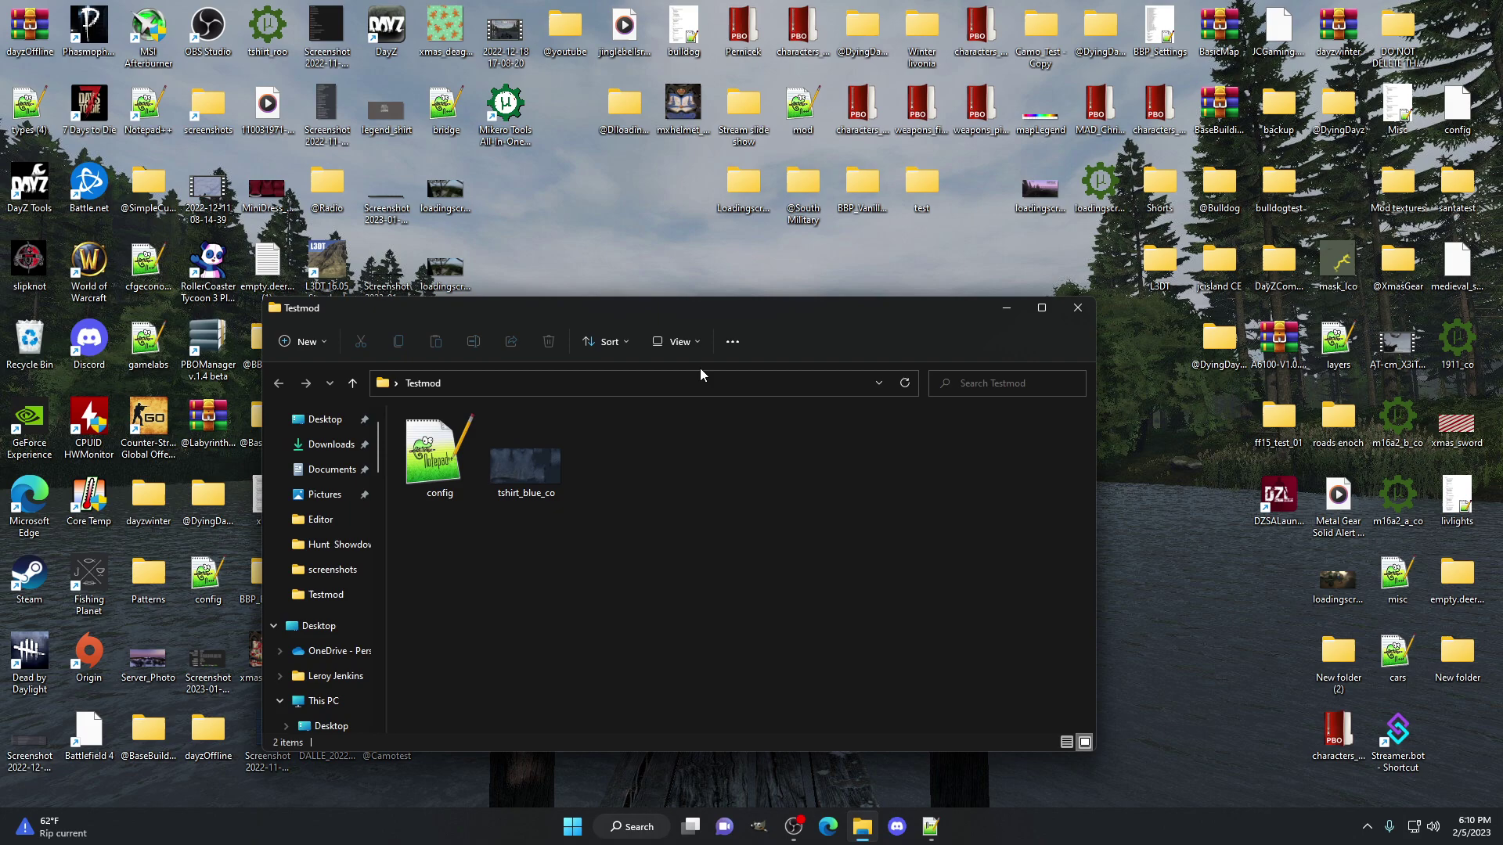
{"action": "double_click", "coordinate": [530, 467]}
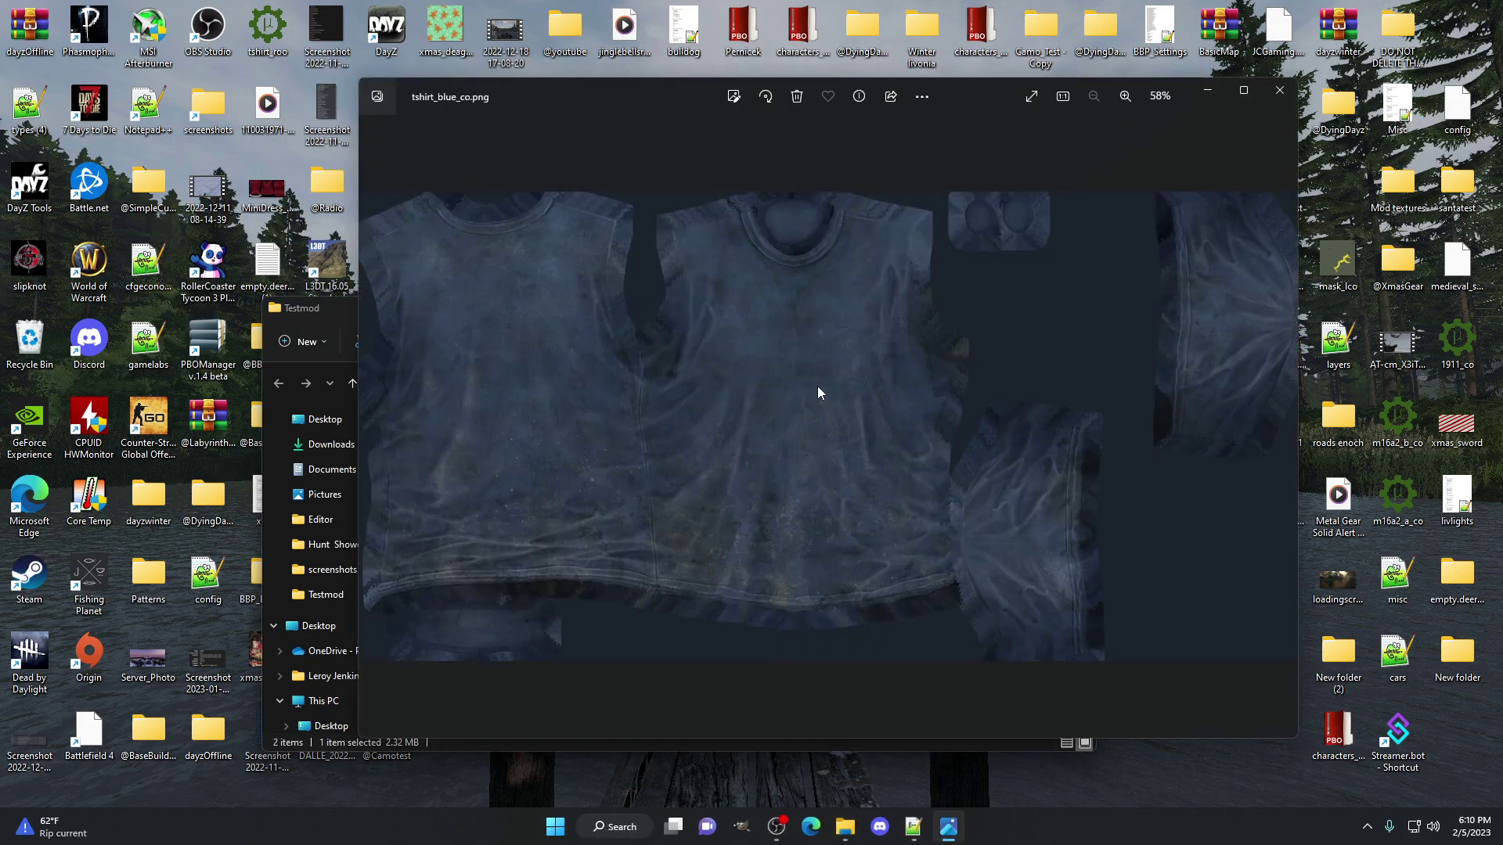
{"action": "left_click", "coordinate": [1279, 90]}
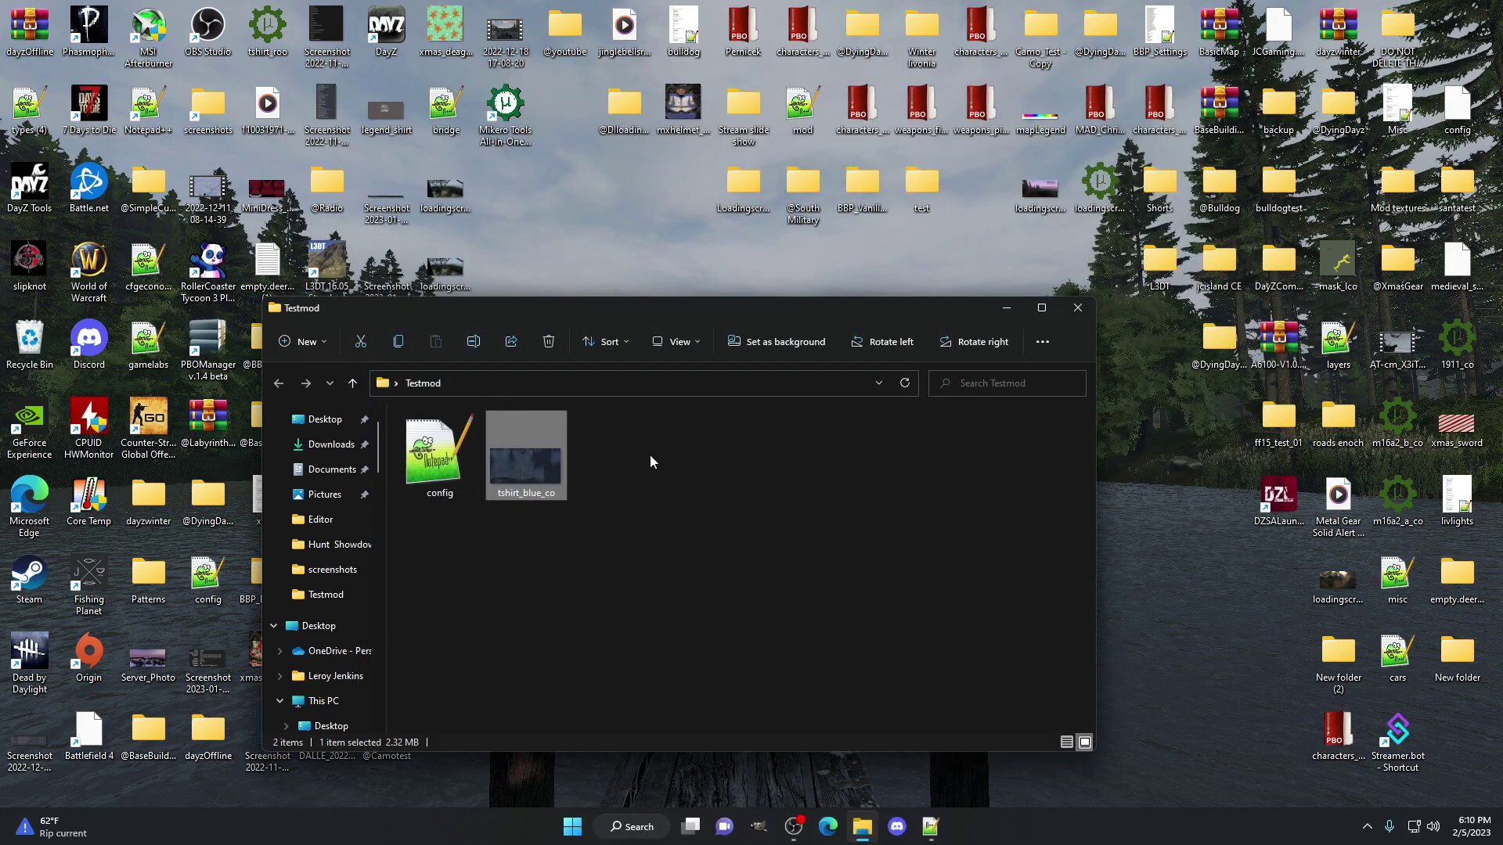
{"action": "left_click_drag", "start_coordinate": [808, 316], "coordinate": [994, 233]}
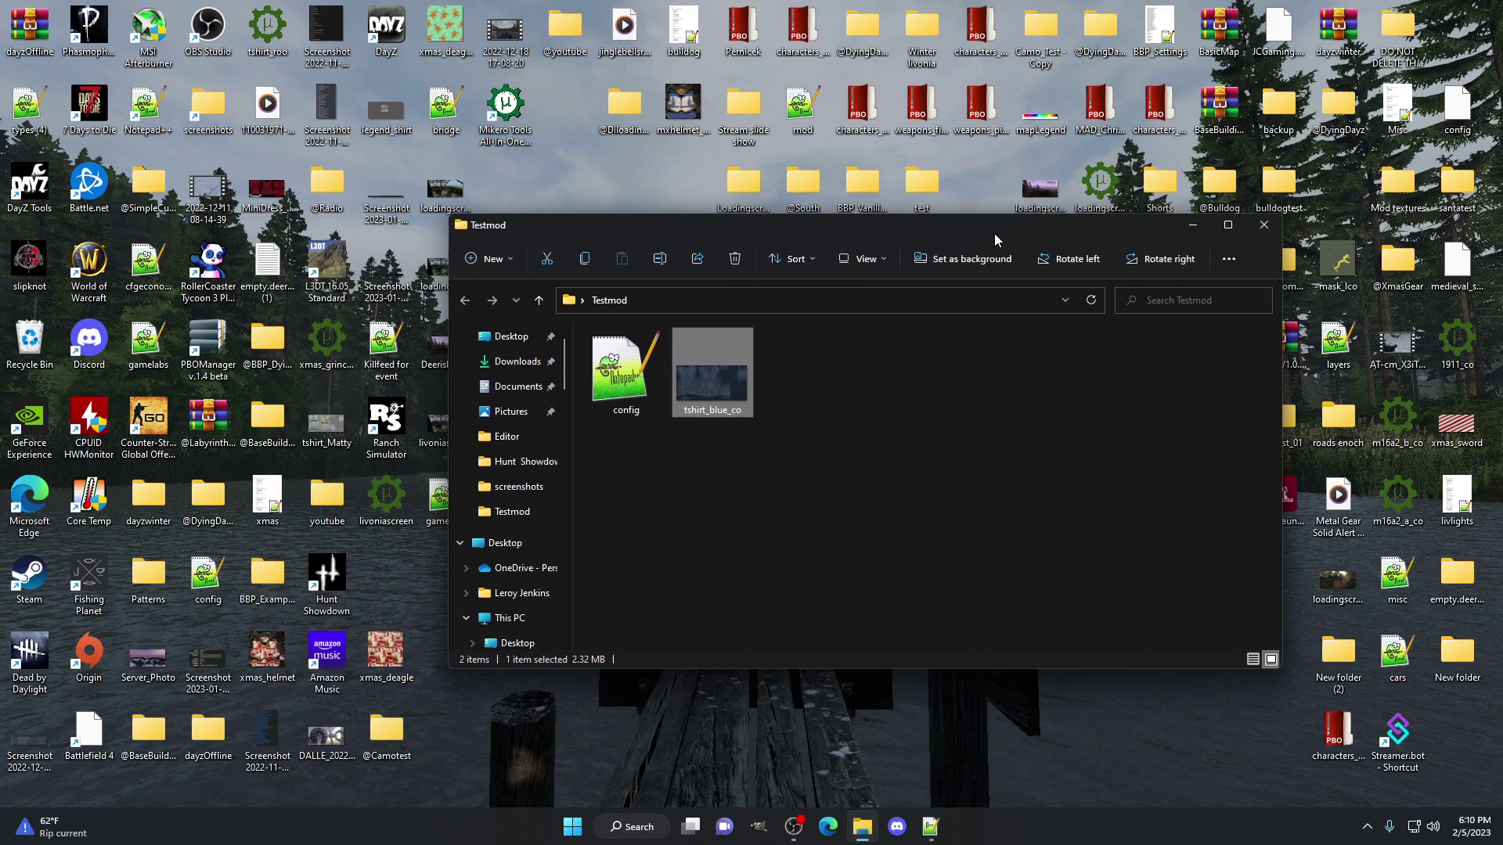
Check the Patterns folder, return the wp3260301 image to it, and close Patterns.
{"action": "double_click", "coordinate": [148, 576]}
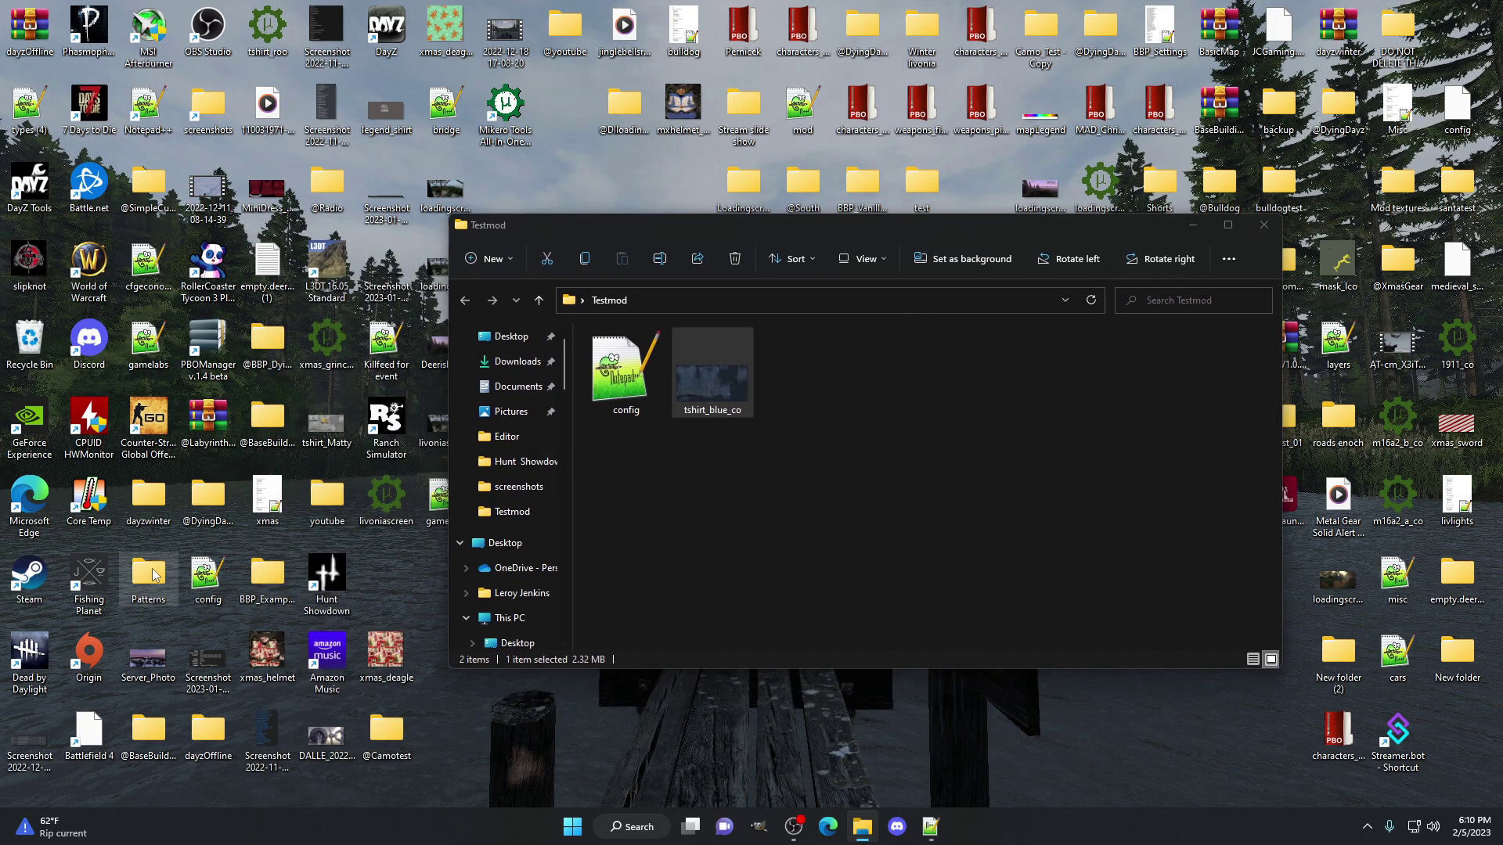
{"action": "scroll", "coordinate": [1131, 563], "scroll_direction": "down", "scroll_amount": 5}
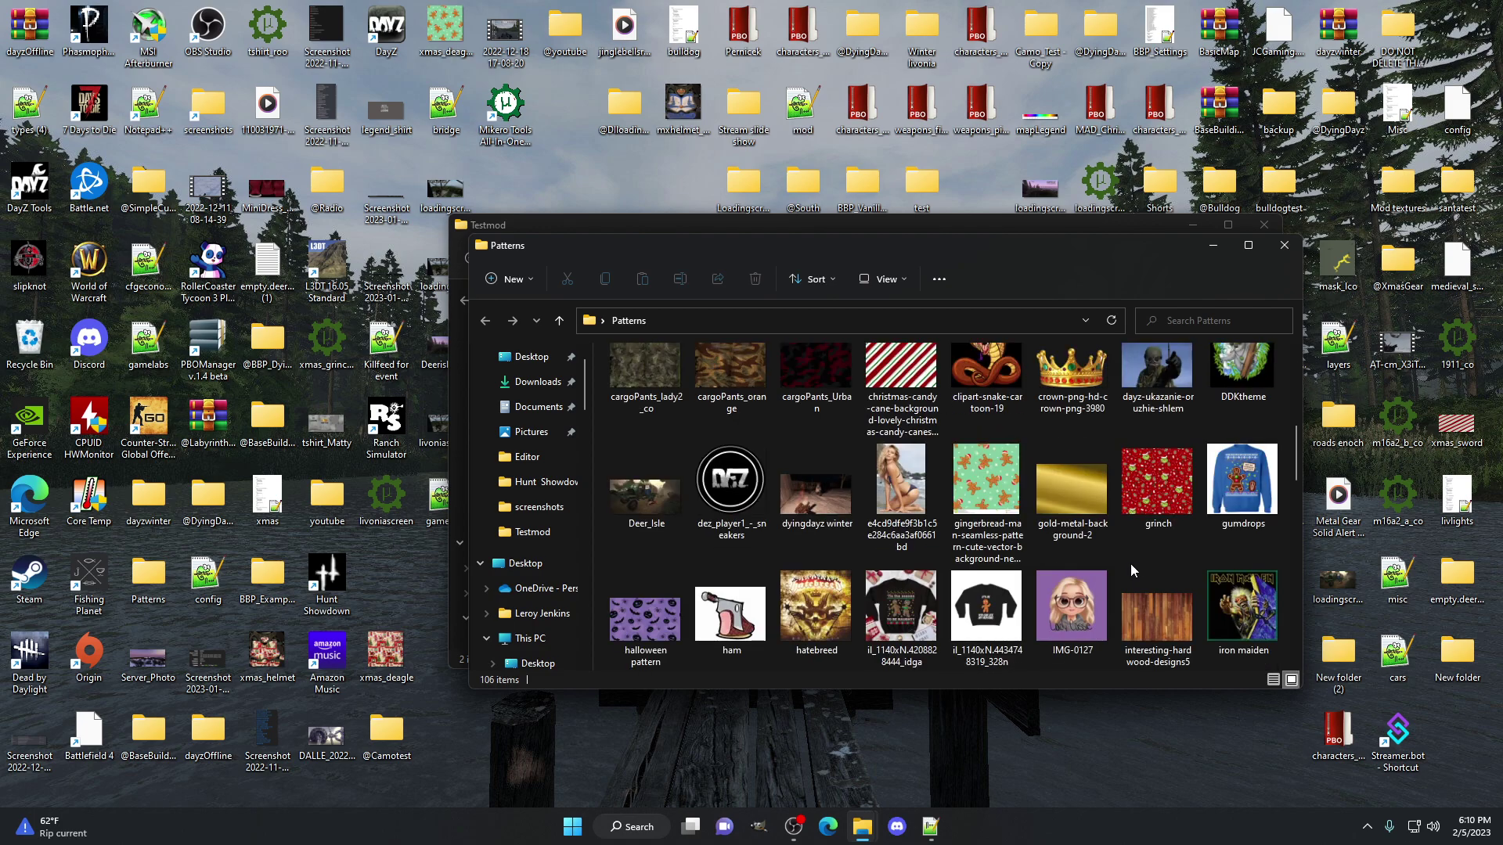
{"action": "scroll", "coordinate": [854, 470], "scroll_direction": "down", "scroll_amount": 5}
{"action": "scroll", "coordinate": [857, 463], "scroll_direction": "down", "scroll_amount": 10}
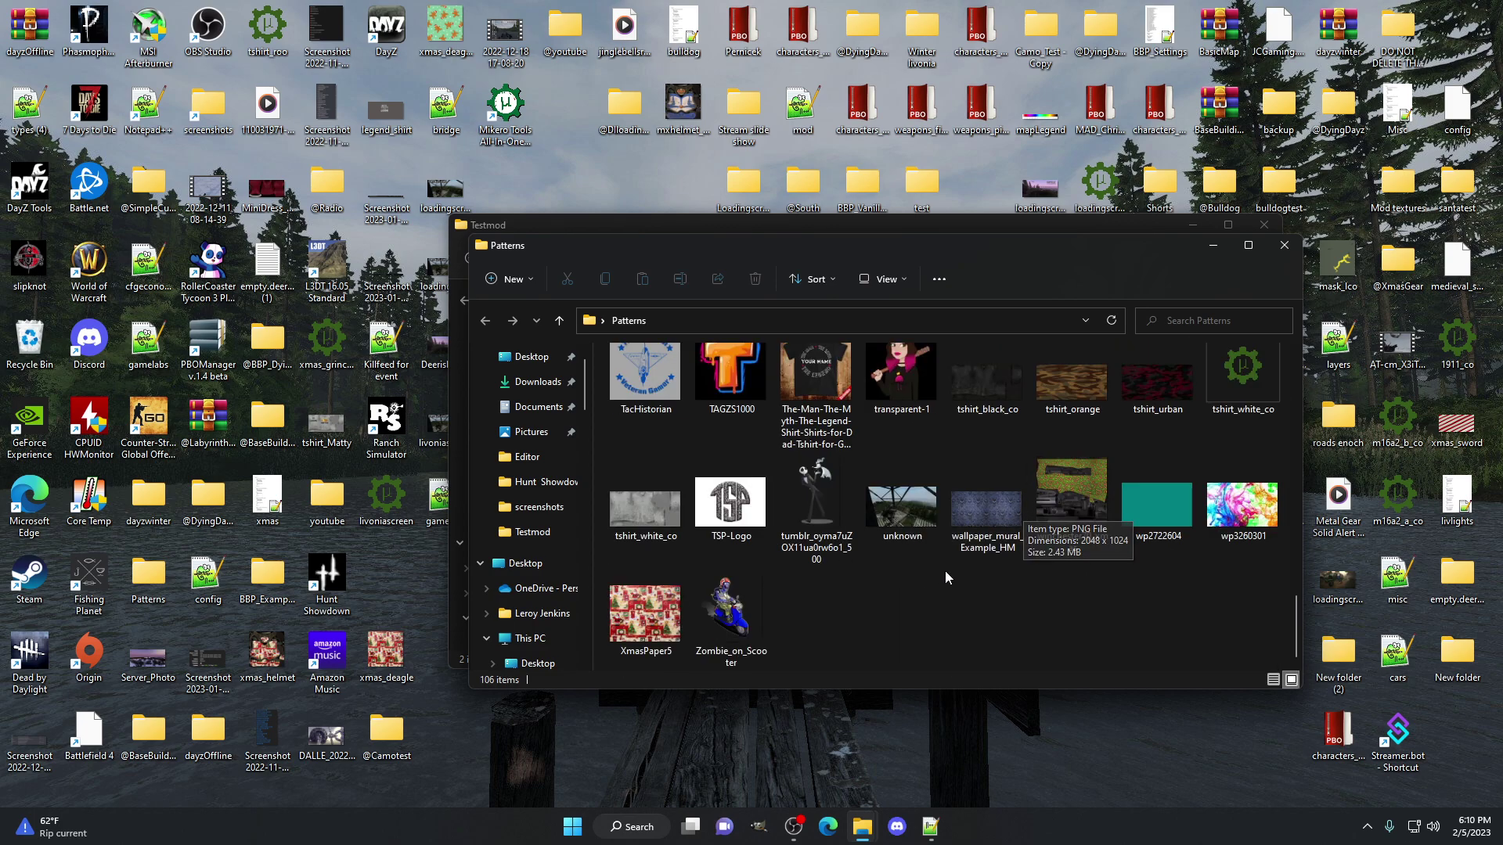
{"action": "scroll", "coordinate": [1074, 581], "scroll_direction": "up", "scroll_amount": 5}
{"action": "scroll", "coordinate": [1112, 585], "scroll_direction": "down", "scroll_amount": 6}
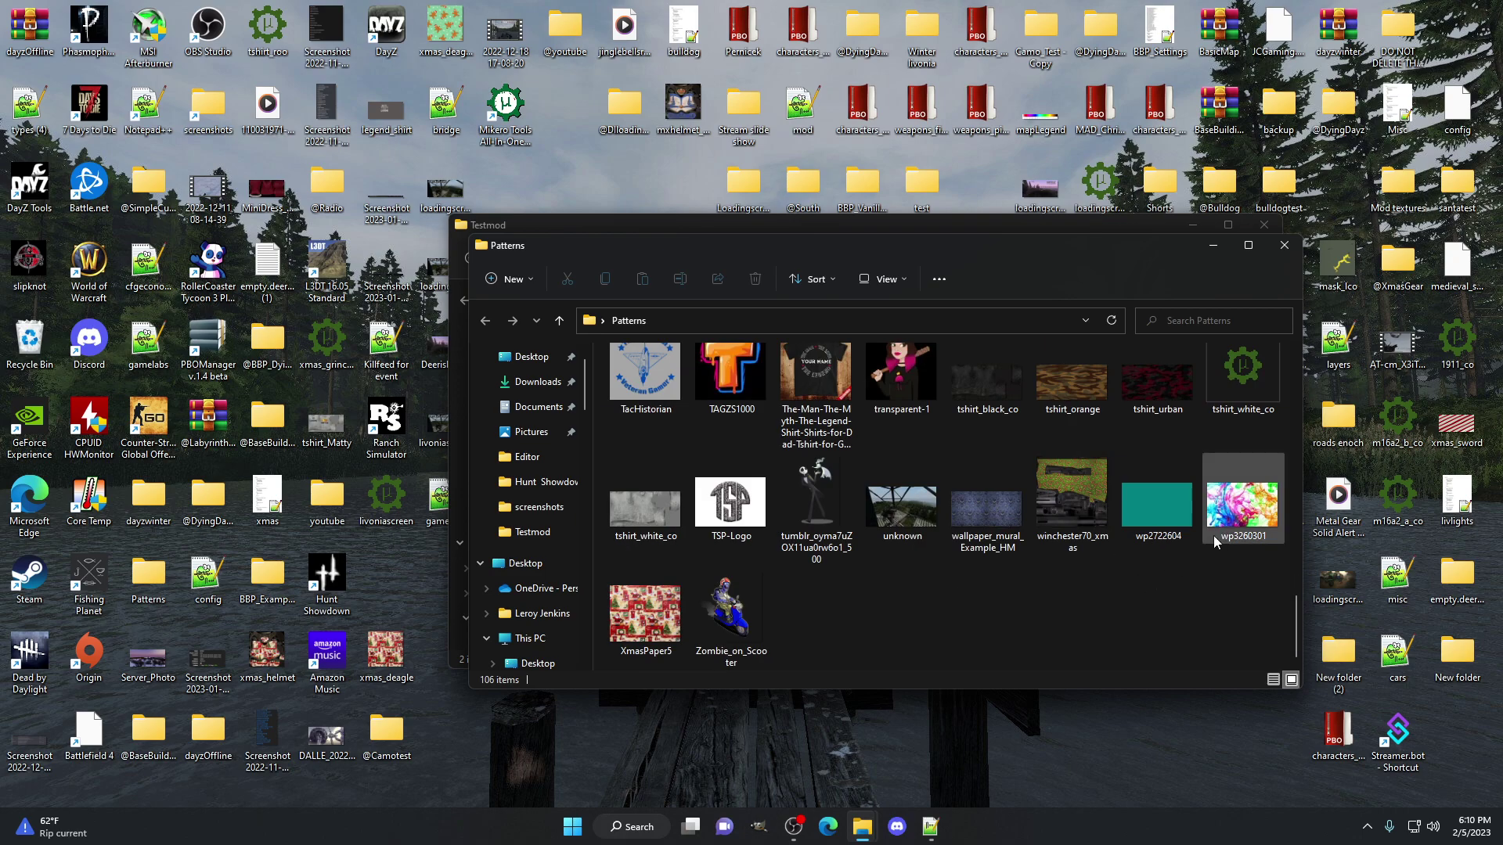
{"action": "left_click_drag", "start_coordinate": [1002, 252], "coordinate": [883, 531]}
{"action": "left_click_drag", "start_coordinate": [1112, 805], "coordinate": [995, 450]}
{"action": "left_click", "coordinate": [1181, 730]}
{"action": "scroll", "coordinate": [1181, 730], "scroll_direction": "up", "scroll_amount": 2}
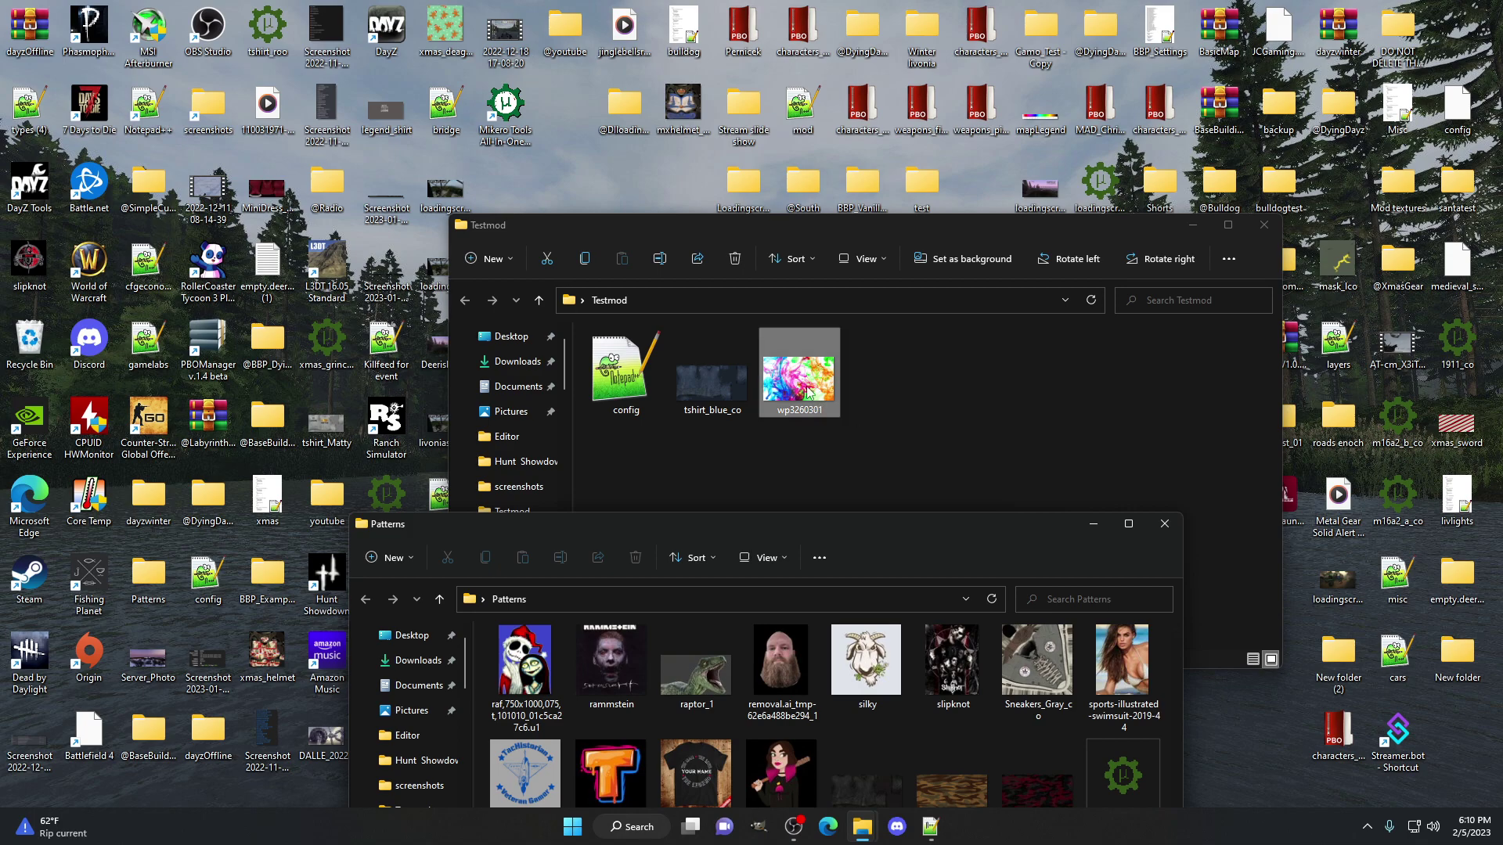
{"action": "left_click_drag", "start_coordinate": [799, 376], "coordinate": [971, 752]}
{"action": "left_click", "coordinate": [1164, 523]}
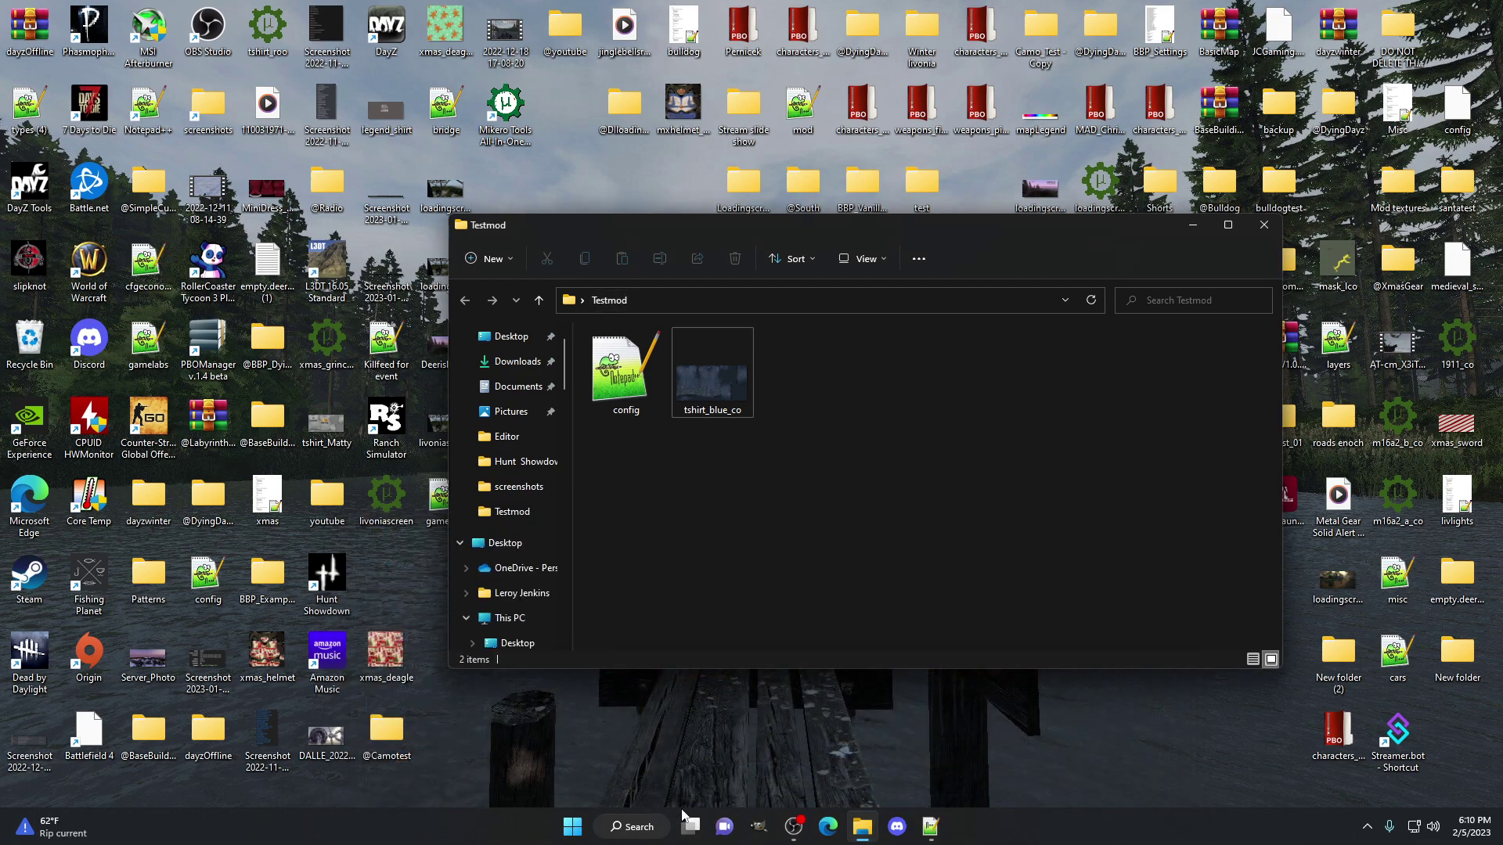
{"action": "left_click", "coordinate": [769, 833]}
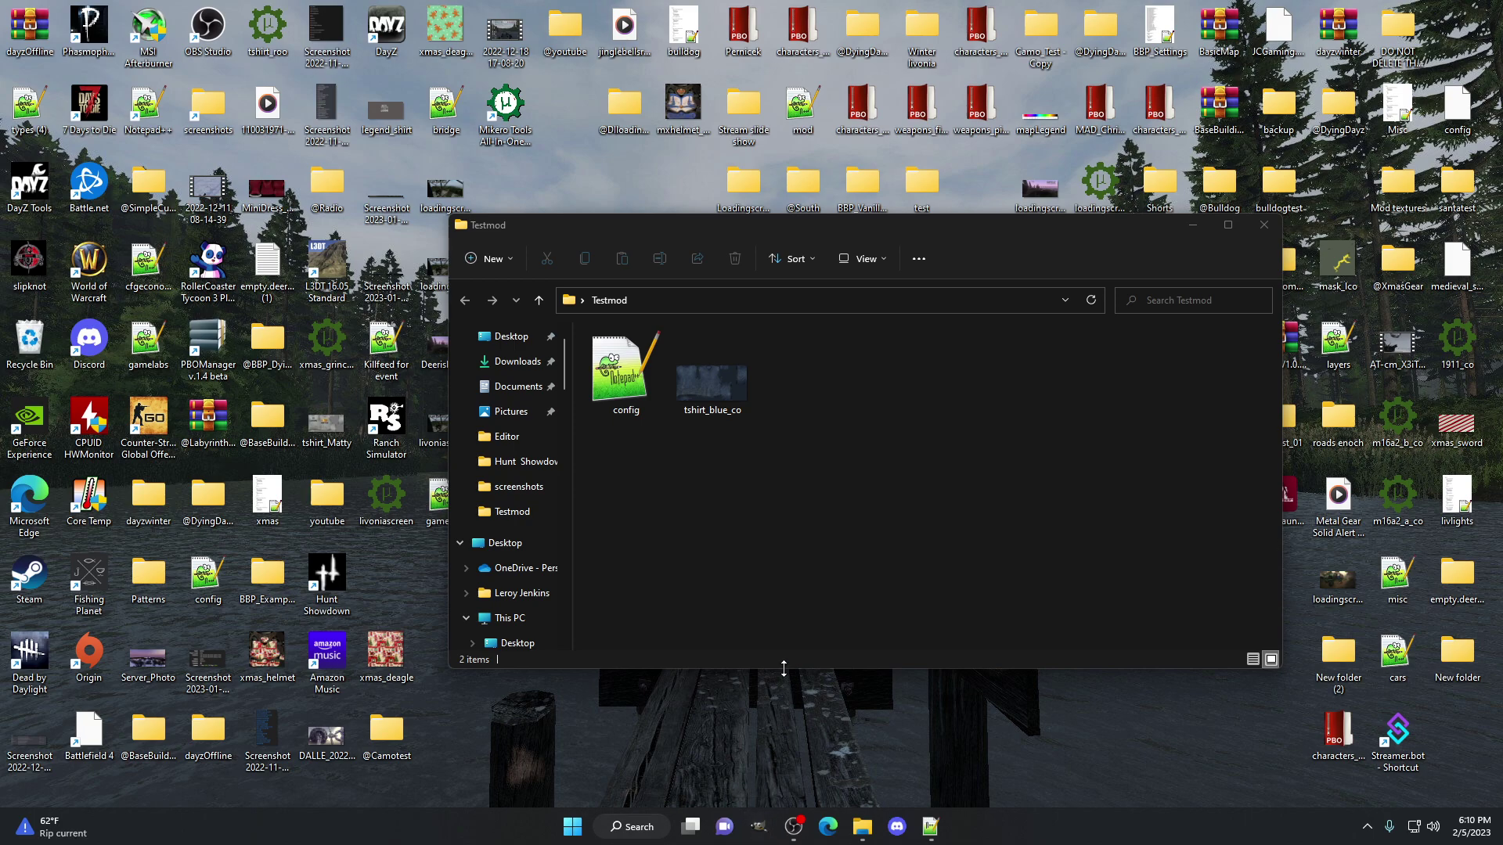
{"action": "left_click_drag", "start_coordinate": [867, 227], "coordinate": [885, 149]}
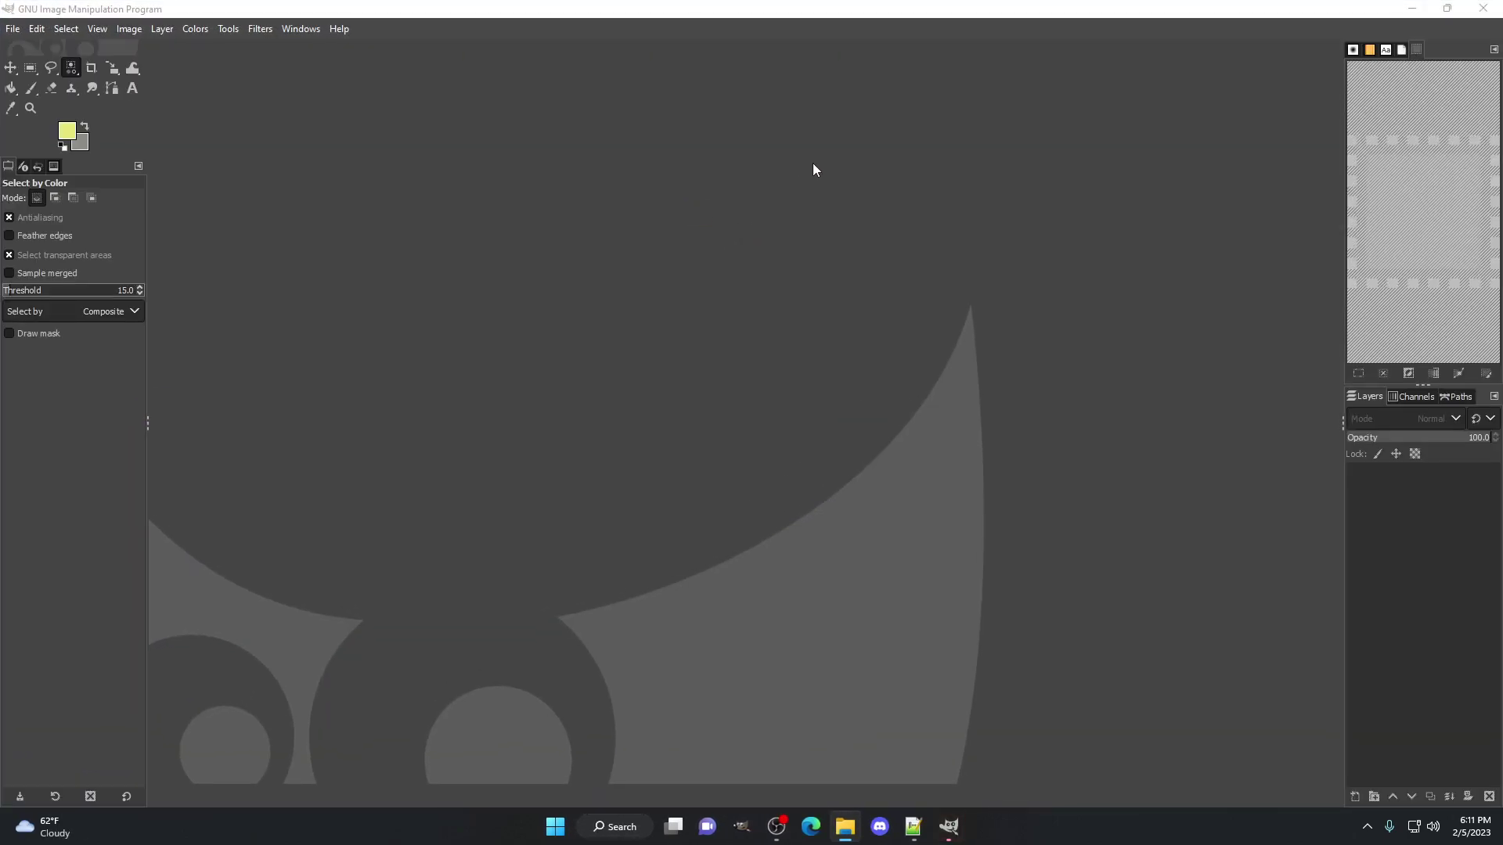
Load Testmod\tshirt_blue_co.png into GIMP via File > Open and pick the Move tool.
{"action": "left_click", "coordinate": [13, 29]}
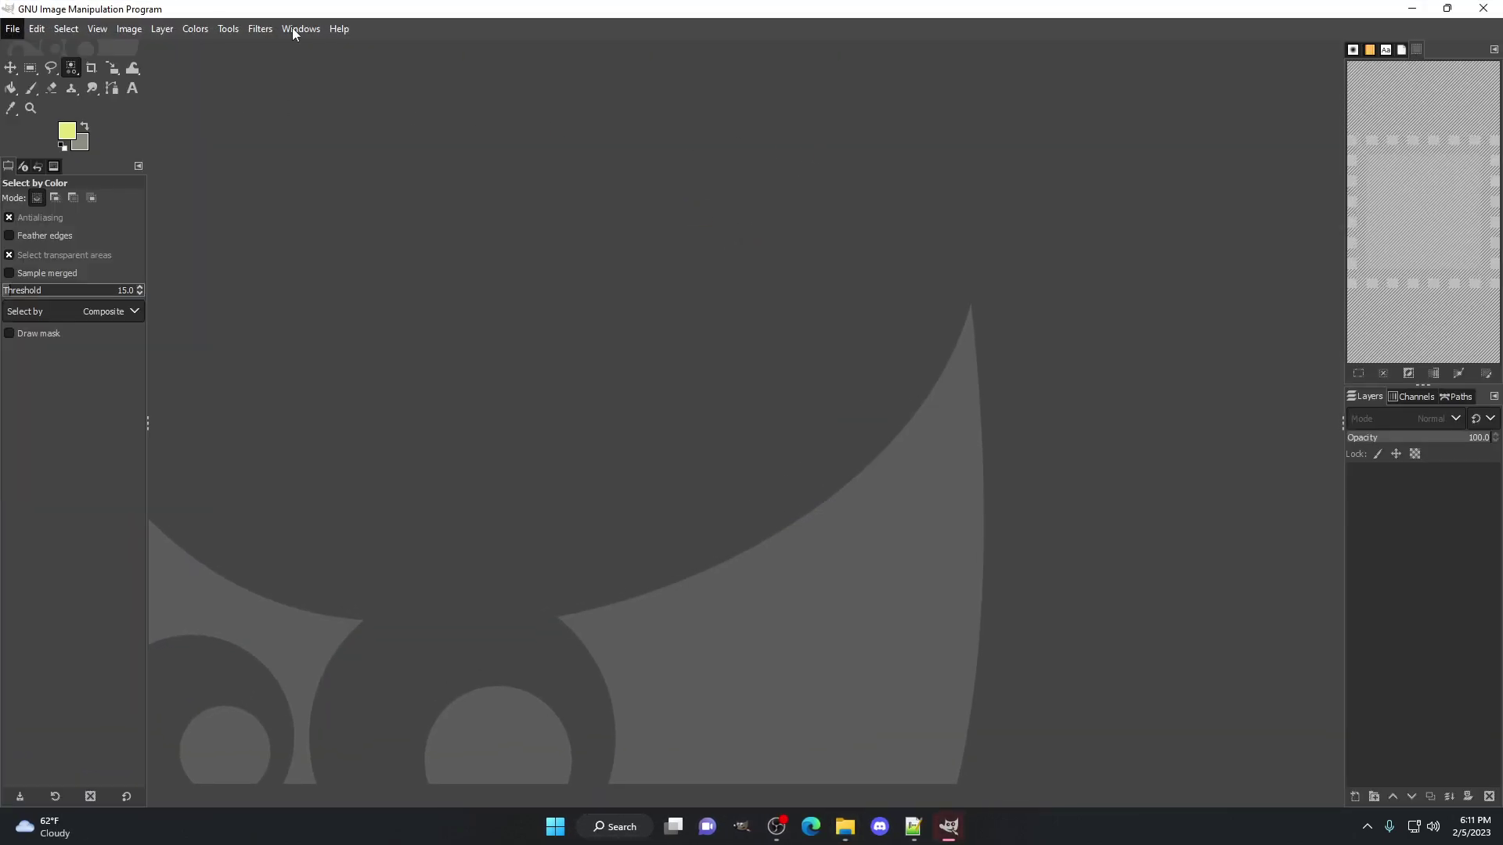
{"action": "left_click", "coordinate": [560, 10]}
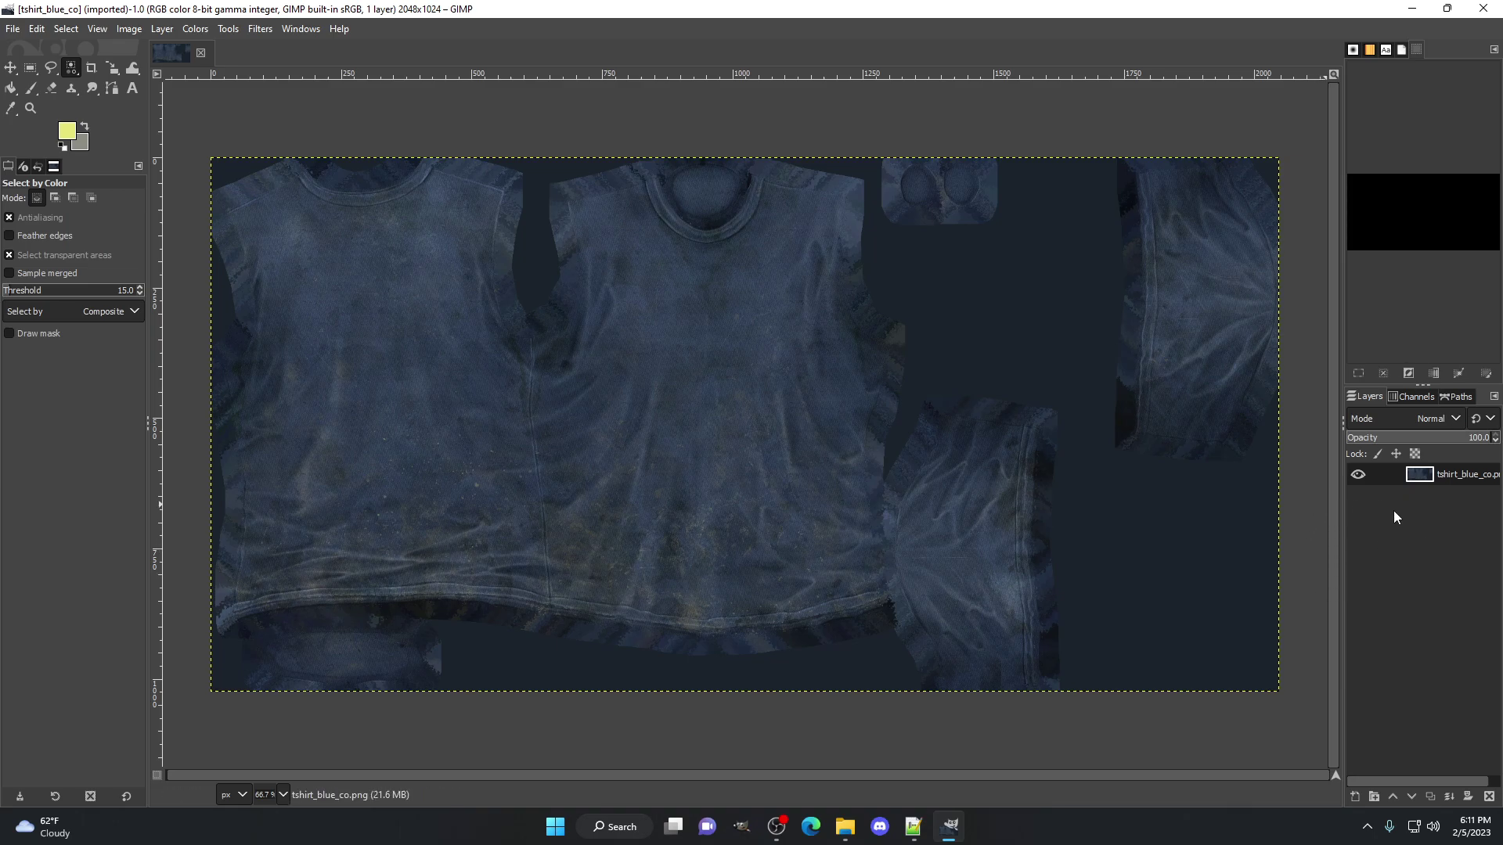
{"action": "left_click", "coordinate": [11, 67]}
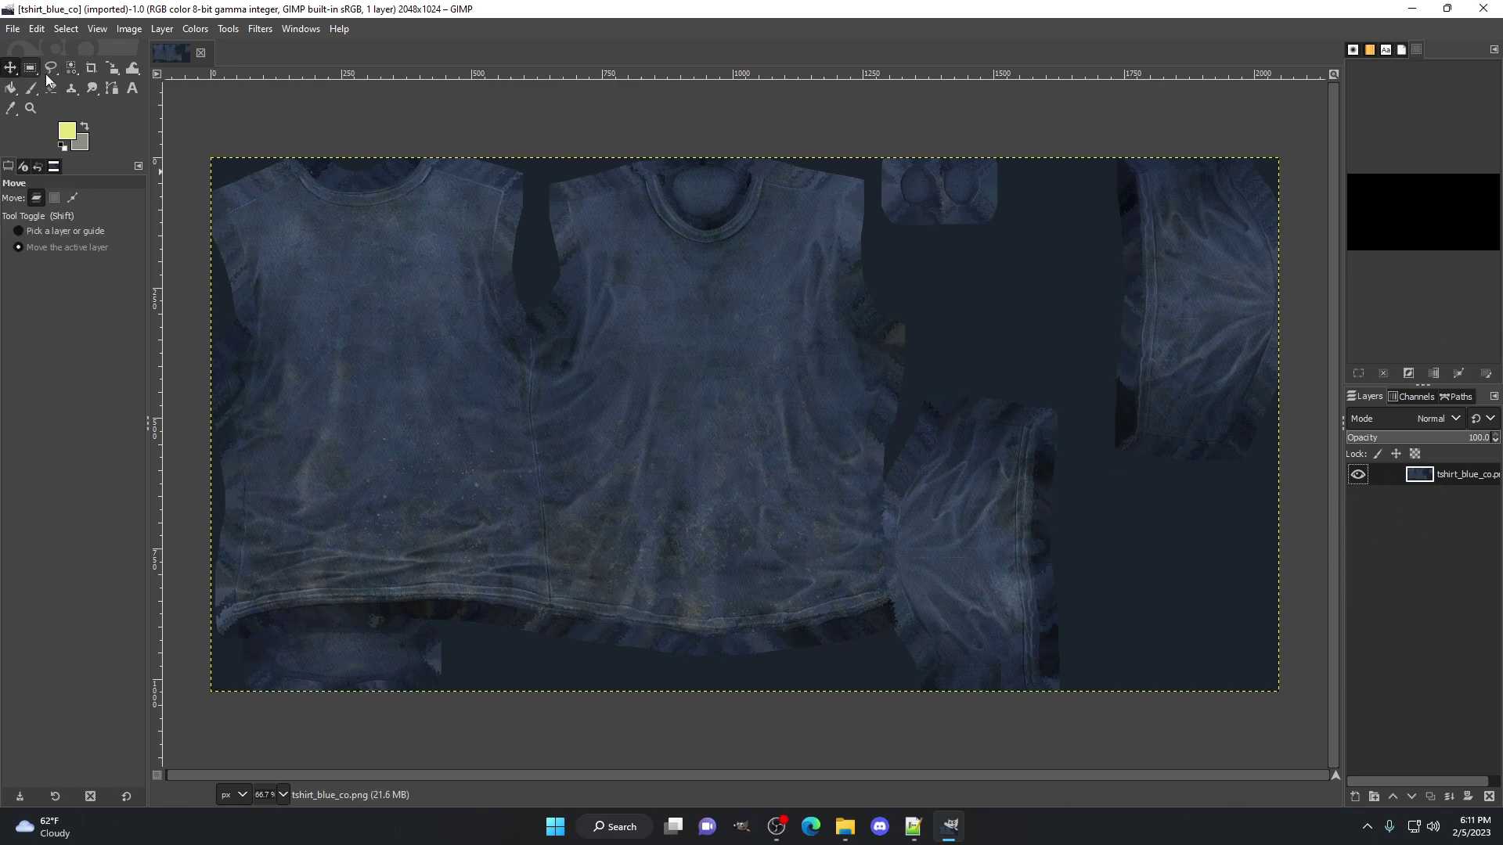